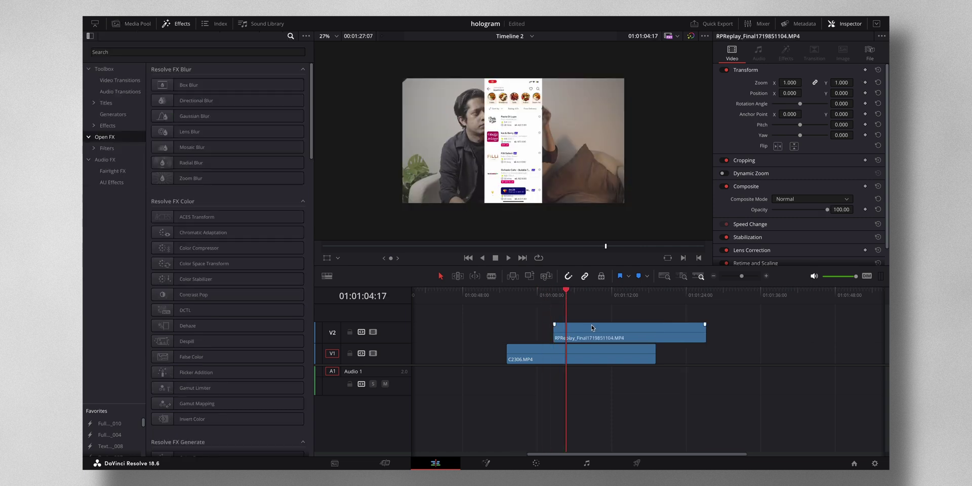
# Step: Shift the V2 RPReplay clip later to overlap C2306.MP4 and apply Resolve FX Transform to it
pyautogui.moveTo(591, 328); pyautogui.dragTo(694, 327)
pyautogui.moveTo(672, 297); pyautogui.dragTo(692, 304)
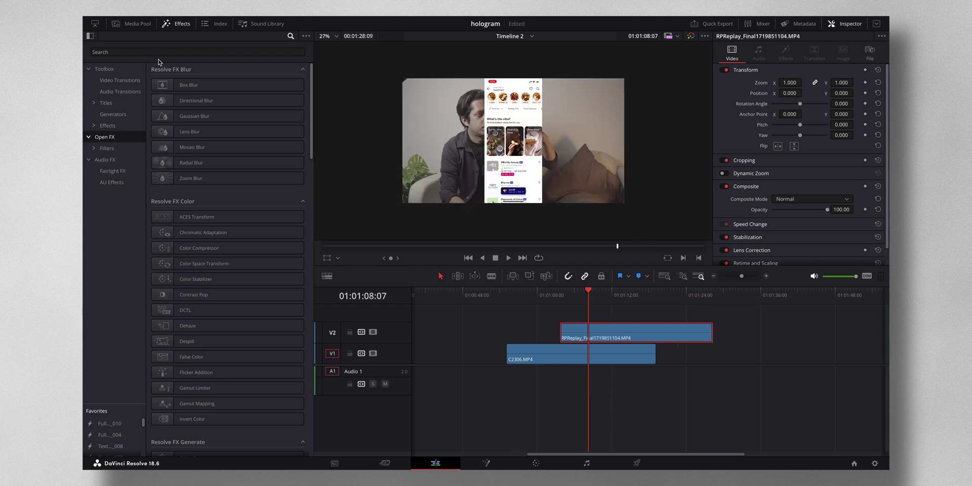
pyautogui.click(161, 52)
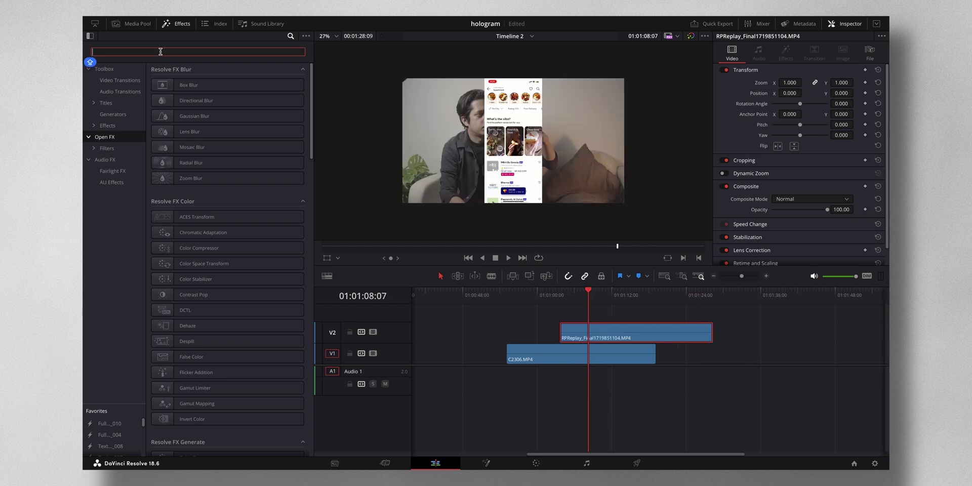
pyautogui.write('TRA')
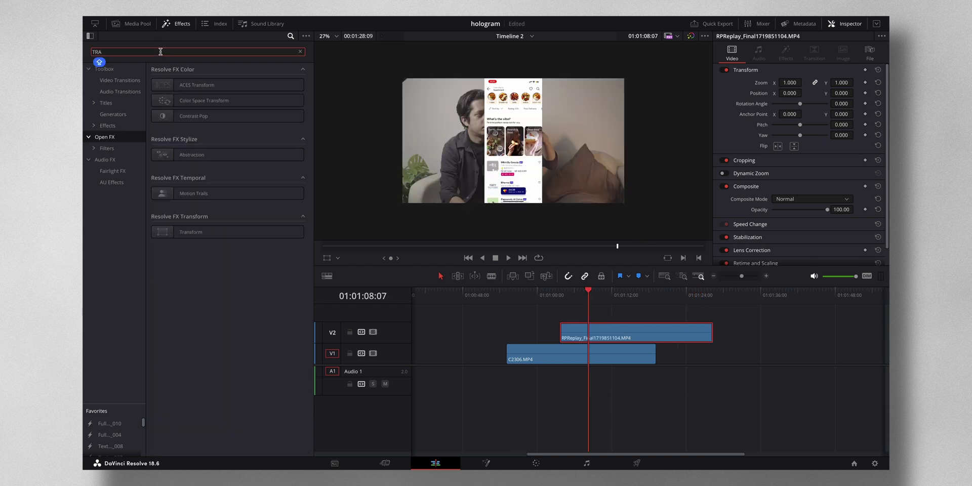
pyautogui.write('NS')
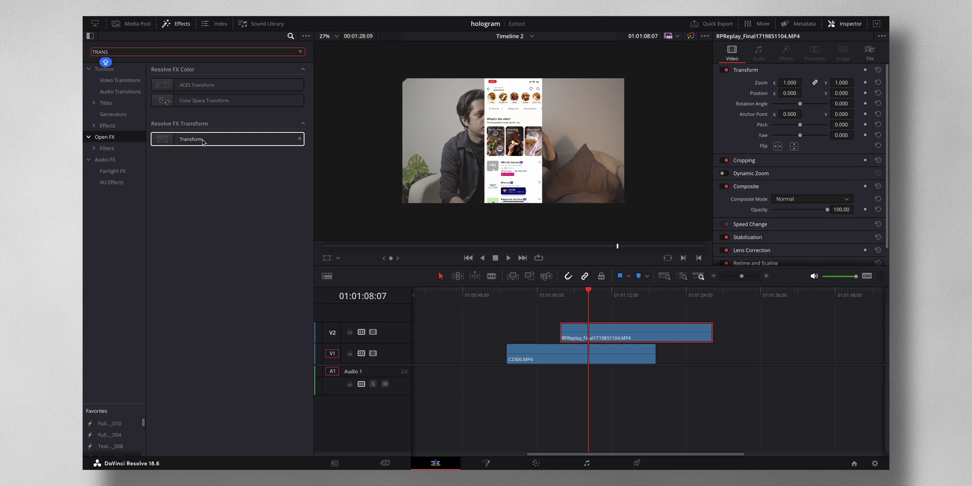
pyautogui.moveTo(212, 140); pyautogui.dragTo(582, 330)
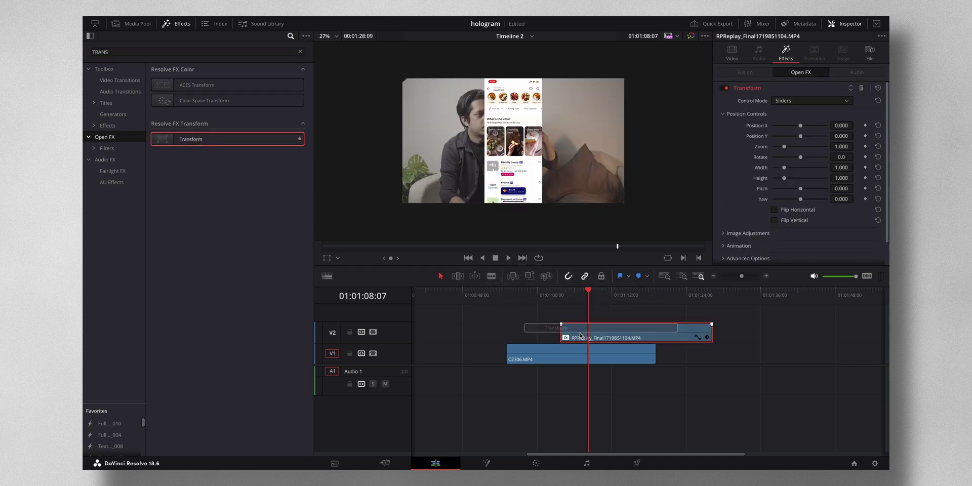
# Step: Set the phone overlay's Transform Edge Rounding to 0.155, Zoom to 0.783 and Position X to 0.674
pyautogui.click(724, 233)
pyautogui.scroll(-3, 743, 207)
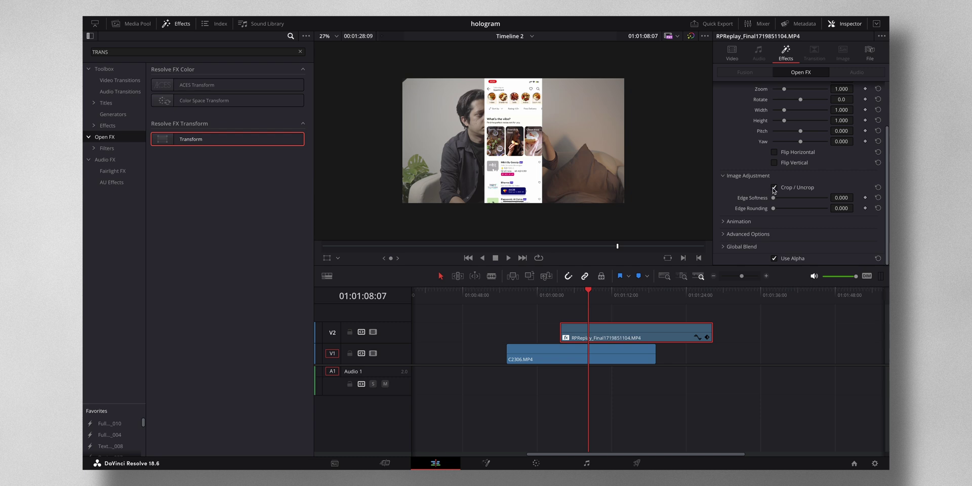
pyautogui.moveTo(773, 251); pyautogui.dragTo(782, 252)
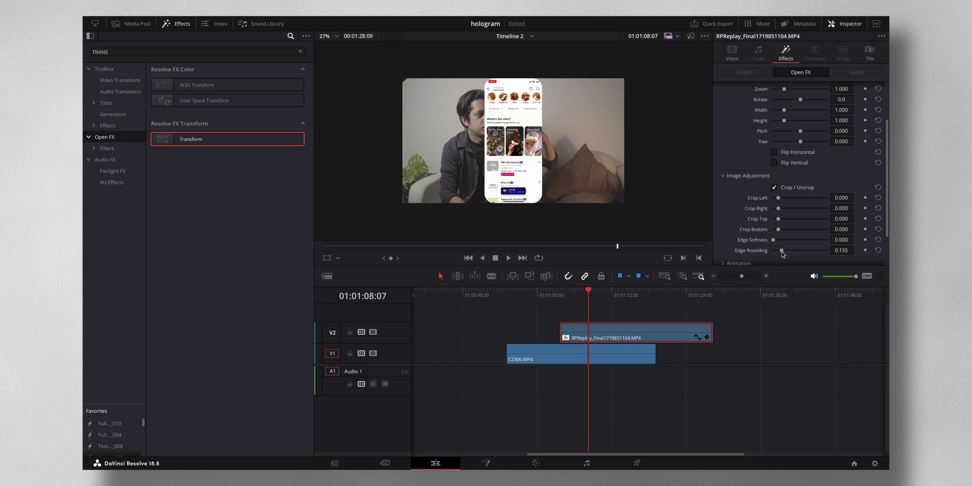
pyautogui.scroll(3, 810, 154)
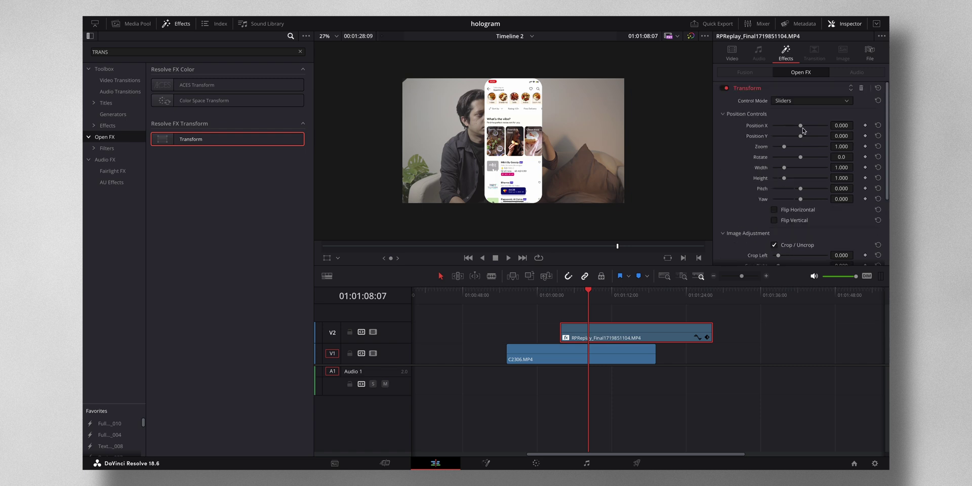
pyautogui.moveTo(840, 147); pyautogui.dragTo(845, 126)
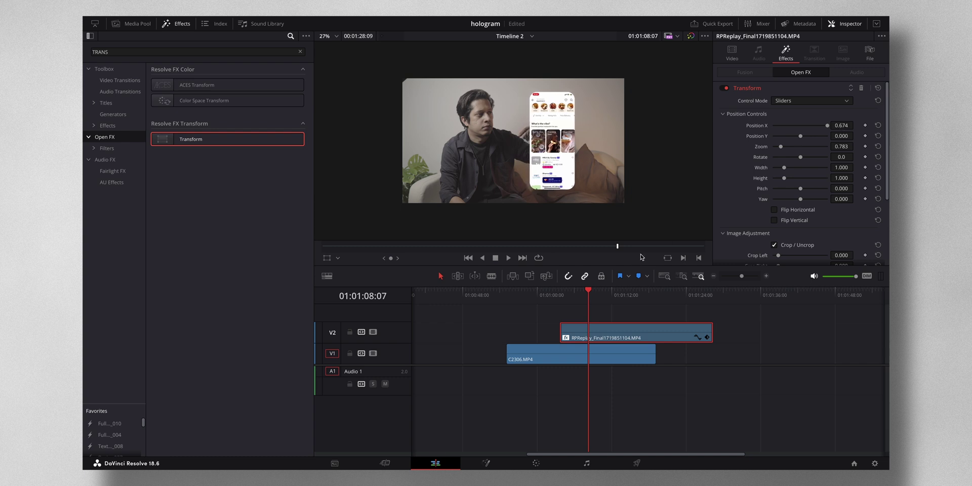
# Step: Play back the edit around the phone overlay's entry to check its timing
pyautogui.moveTo(587, 292); pyautogui.dragTo(527, 296)
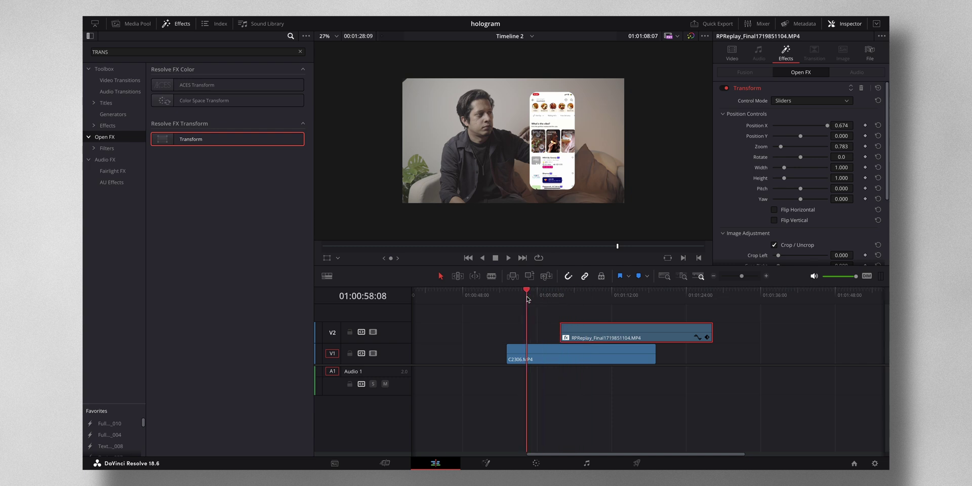
pyautogui.press('space')
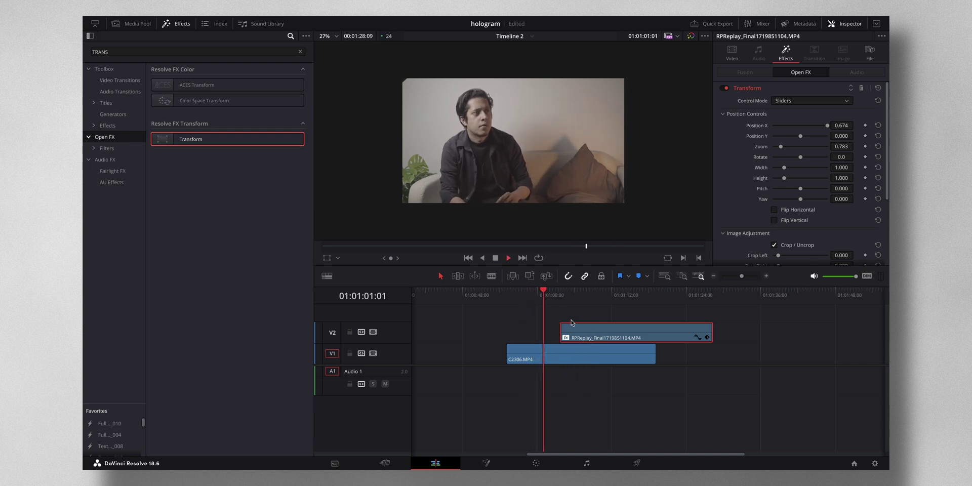
pyautogui.press('space')
pyautogui.press('space')
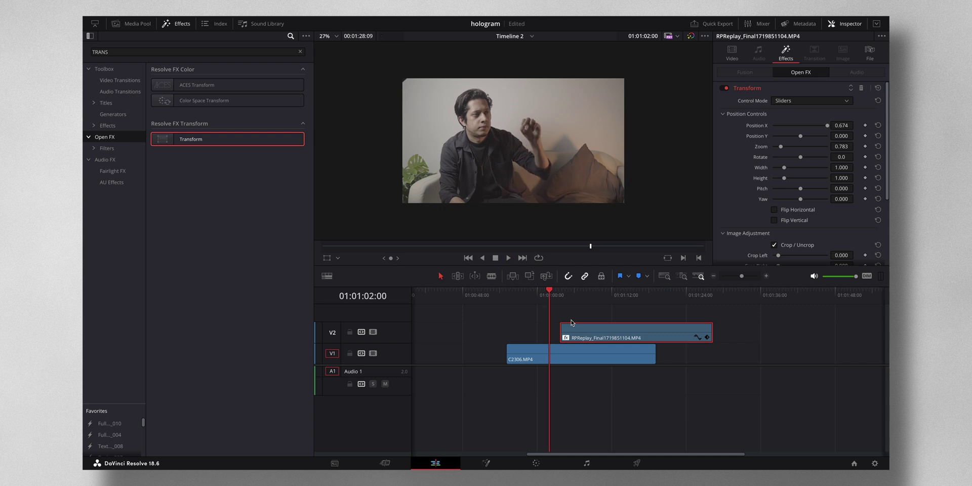
pyautogui.moveTo(519, 296)
pyautogui.mouseDown()
pyautogui.moveTo(540, 300)
pyautogui.moveTo(517, 302)
pyautogui.moveTo(530, 303)
pyautogui.mouseUp()
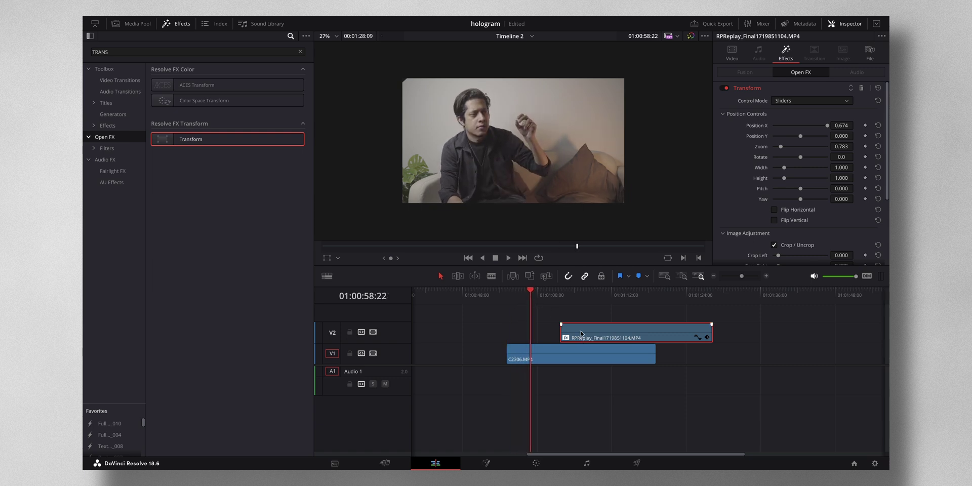
# Step: Shift the V2 phone clip earlier on the timeline and select it
pyautogui.moveTo(581, 334); pyautogui.dragTo(561, 334)
pyautogui.click(582, 301)
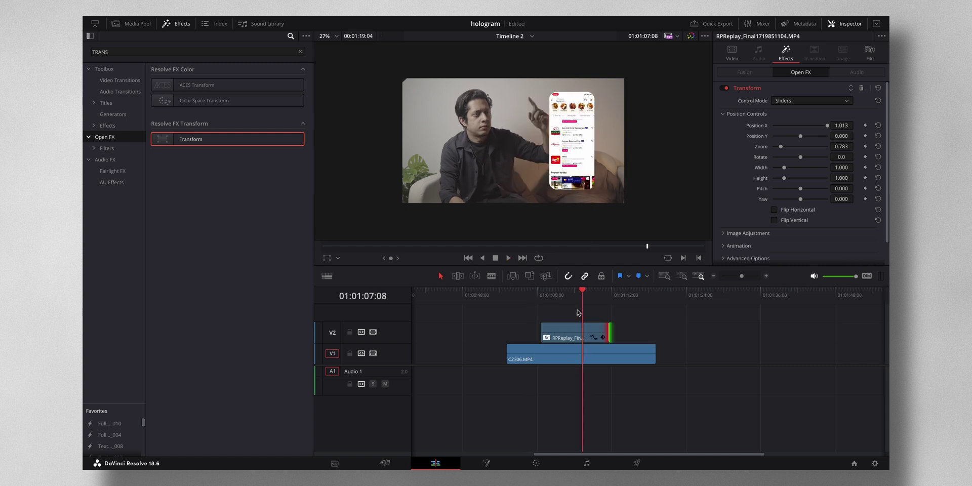
pyautogui.click(572, 330)
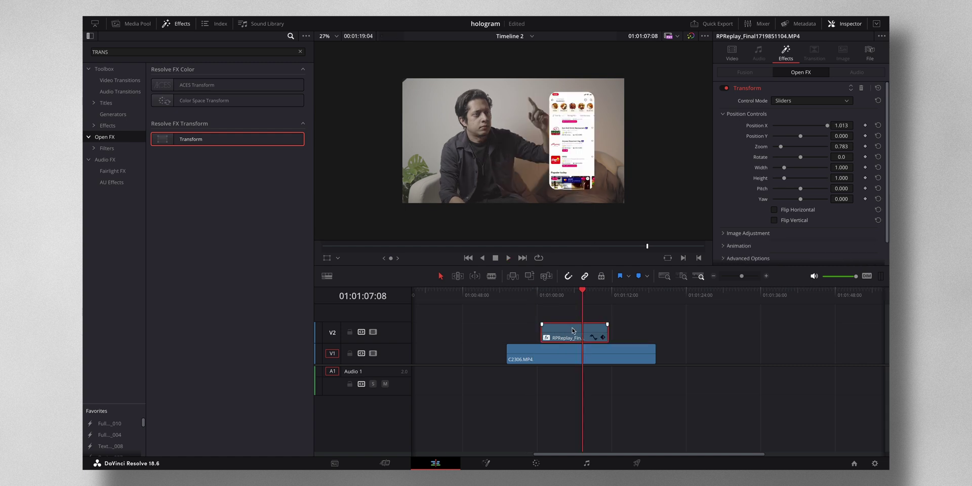
# Step: Open the phone clip in Fusion and insert a Scanlines node after MediaIn1
pyautogui.click(486, 463)
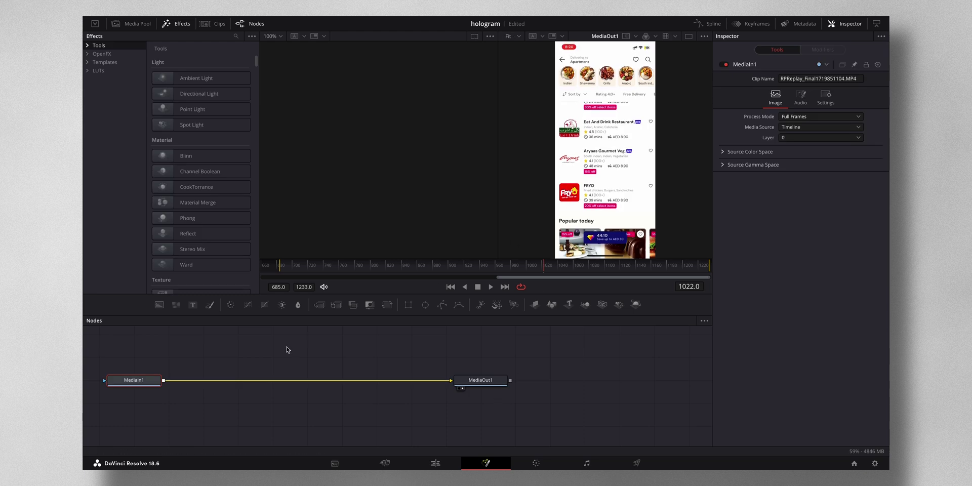
pyautogui.hotkey('shift', 'space')
pyautogui.write('SCA')
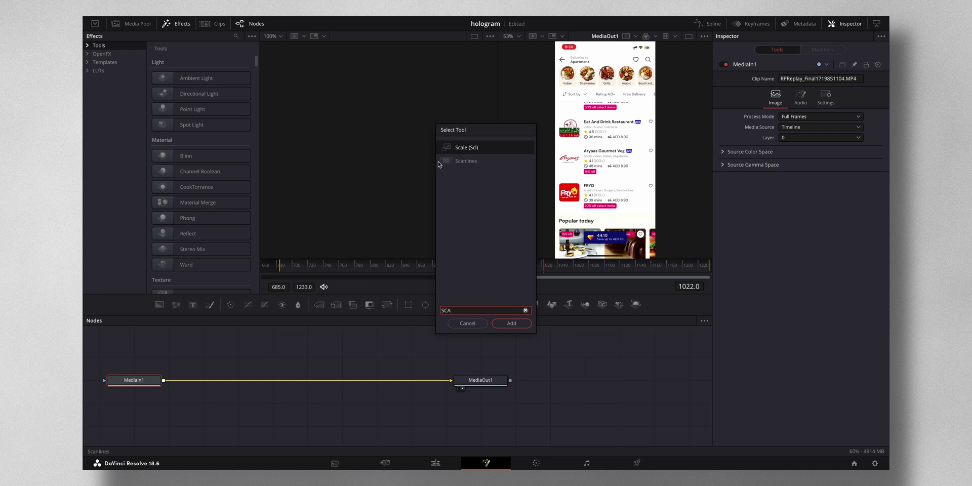
pyautogui.click(466, 161)
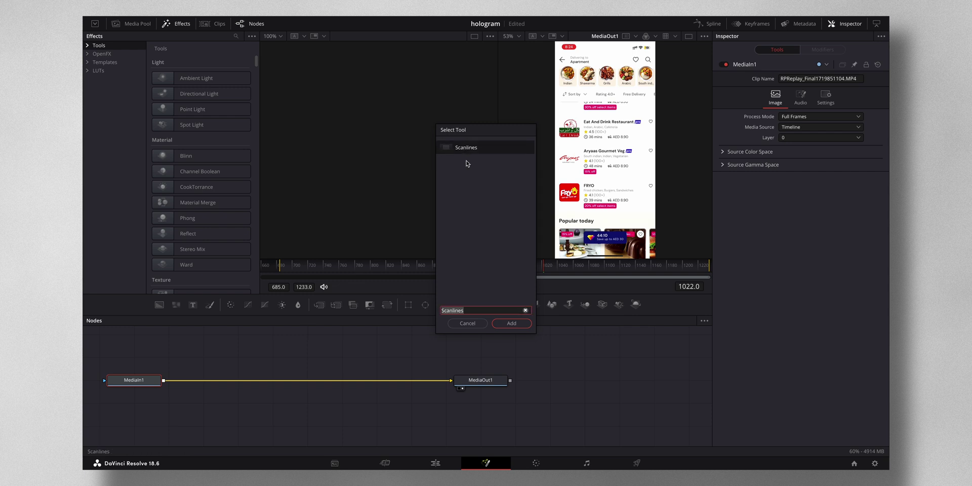
pyautogui.click(513, 326)
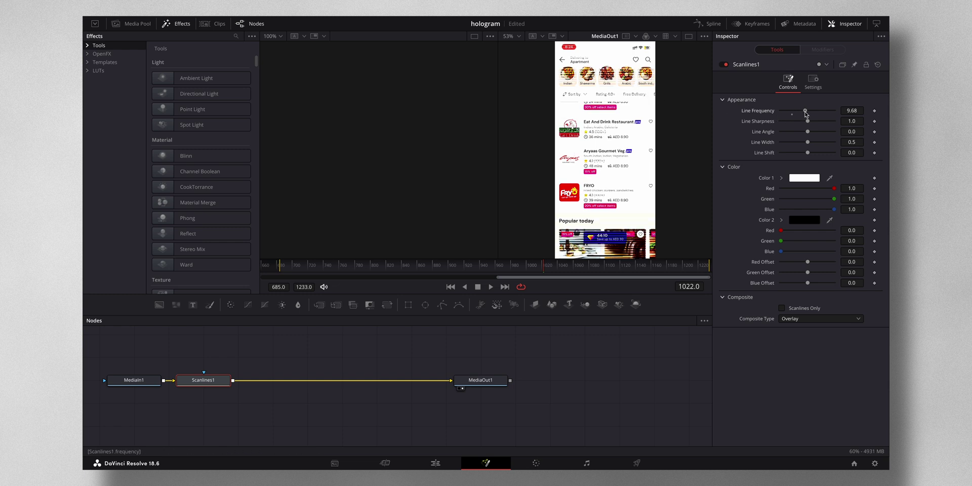
# Step: Raise the Scanlines Line Frequency to 13.02 and reposition the Scanlines1 node on the link
pyautogui.moveTo(793, 113); pyautogui.dragTo(851, 110)
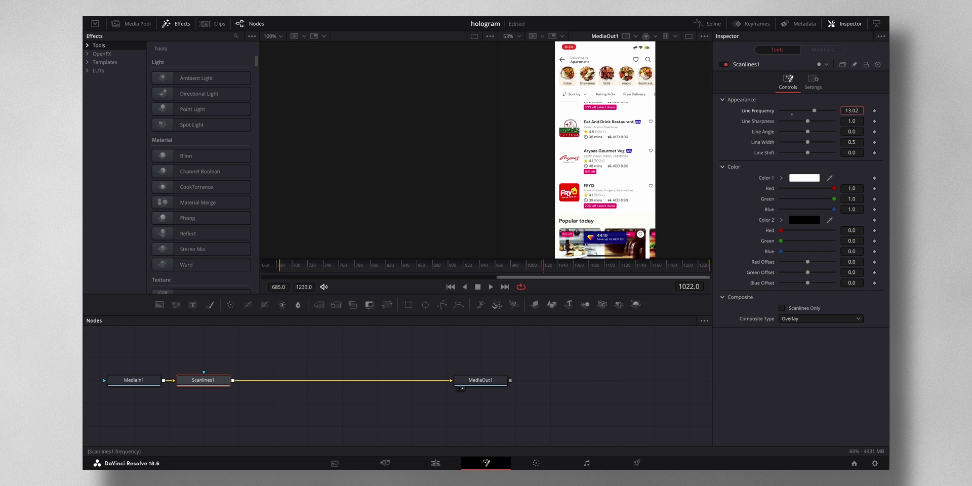
pyautogui.moveTo(538, 275); pyautogui.dragTo(462, 276)
pyautogui.moveTo(203, 379); pyautogui.dragTo(262, 381)
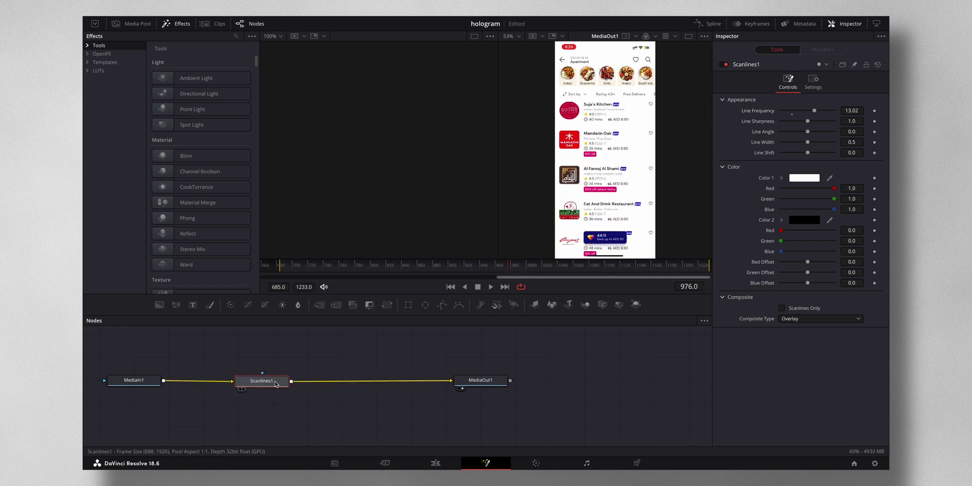
# Step: Insert a Glow node between MediaIn1 and Scanlines1
pyautogui.click(151, 383)
pyautogui.hotkey('shift', 'space')
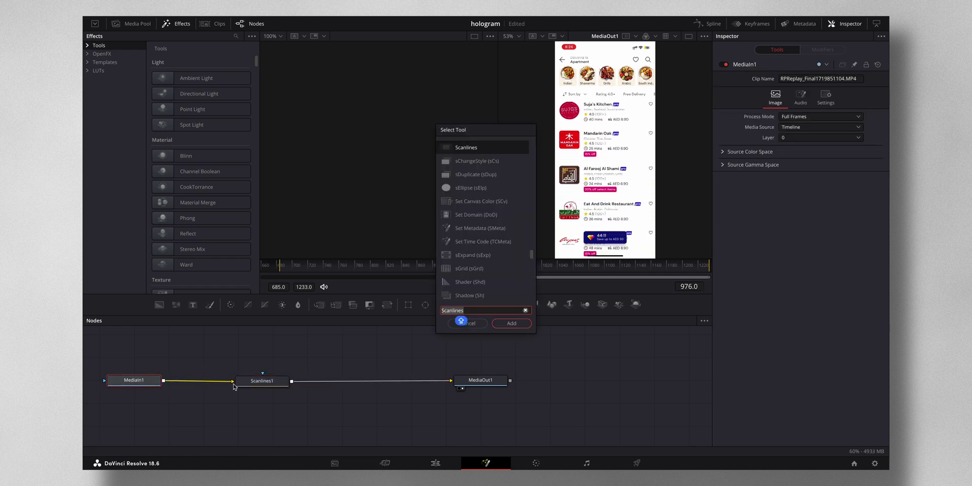
pyautogui.write('GLO')
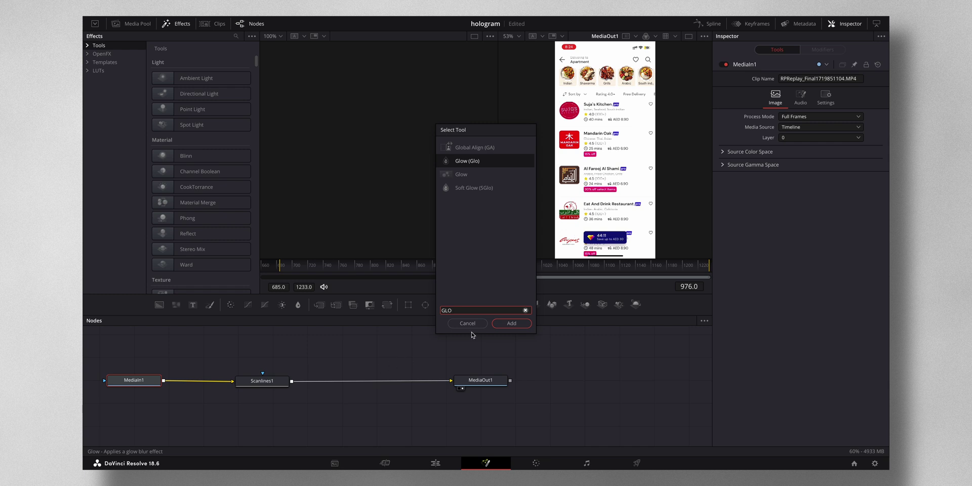
pyautogui.click(511, 323)
# Step: Tint the Scanlines1 scan line colour blue
pyautogui.click(286, 380)
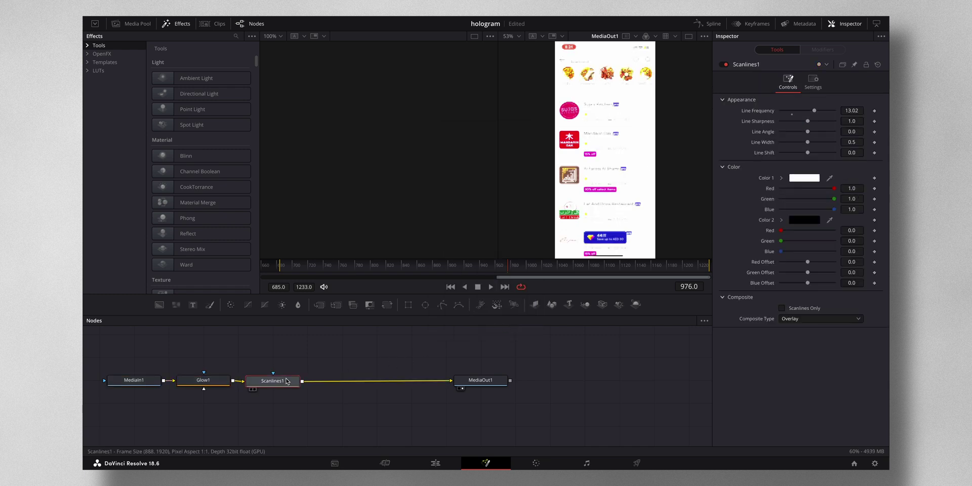
pyautogui.click(802, 178)
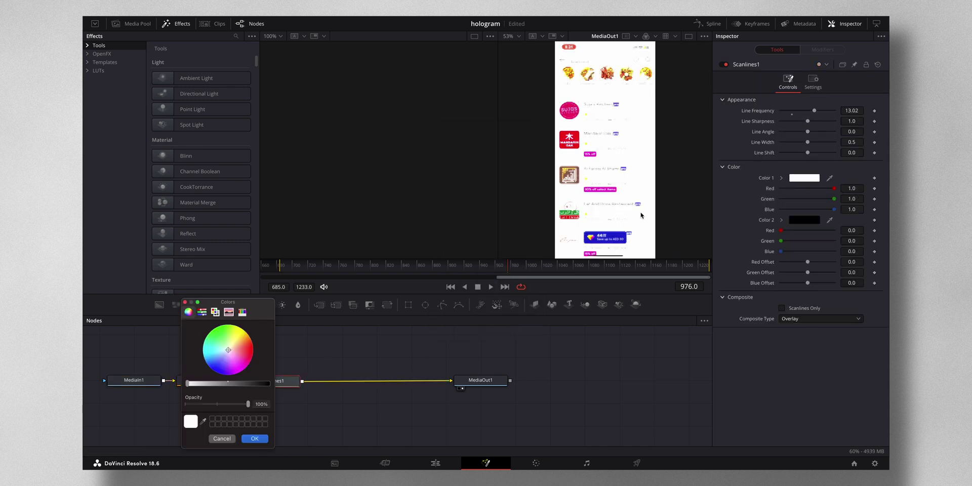
pyautogui.moveTo(229, 352); pyautogui.dragTo(197, 366)
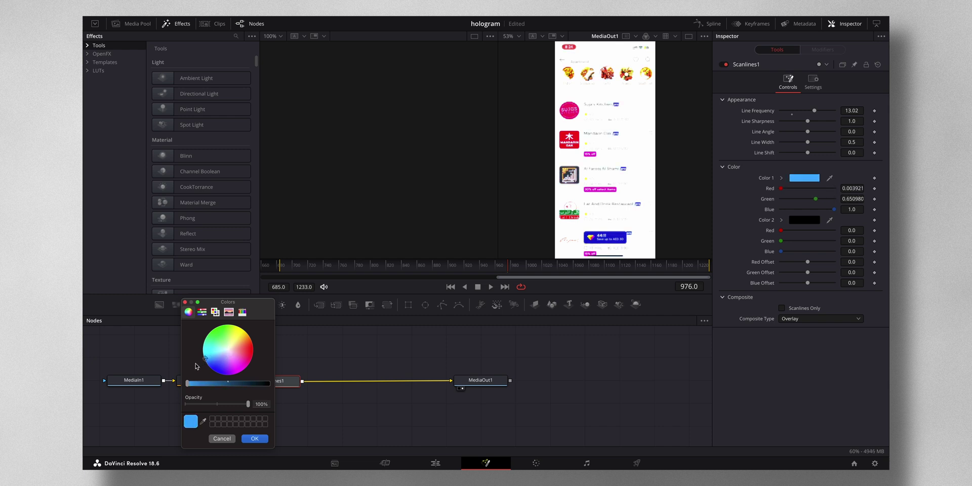
pyautogui.click(253, 439)
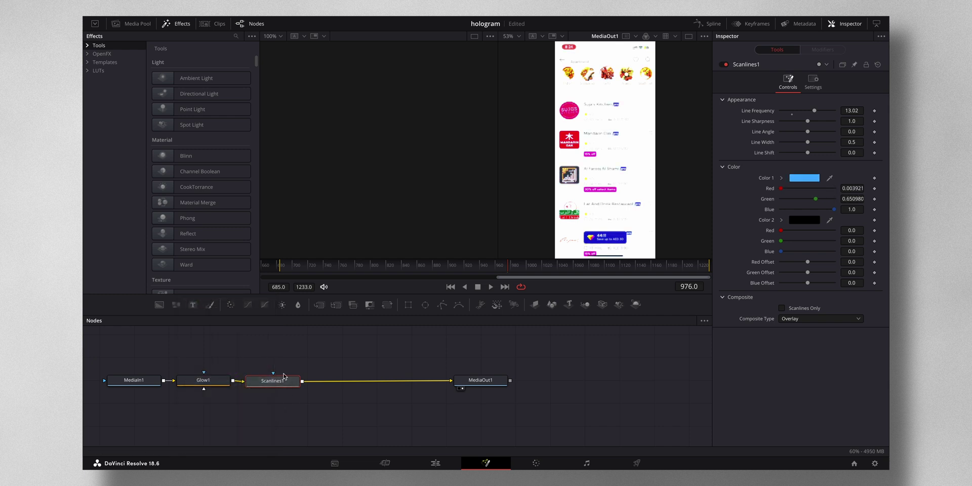
pyautogui.click(203, 381)
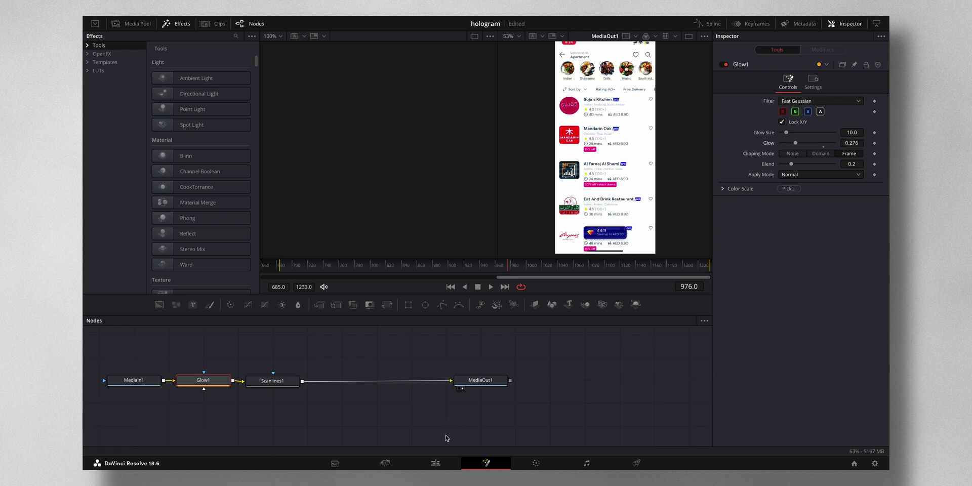
# Step: Back on the Edit page, flip the phone overlay horizontally
pyautogui.click(435, 463)
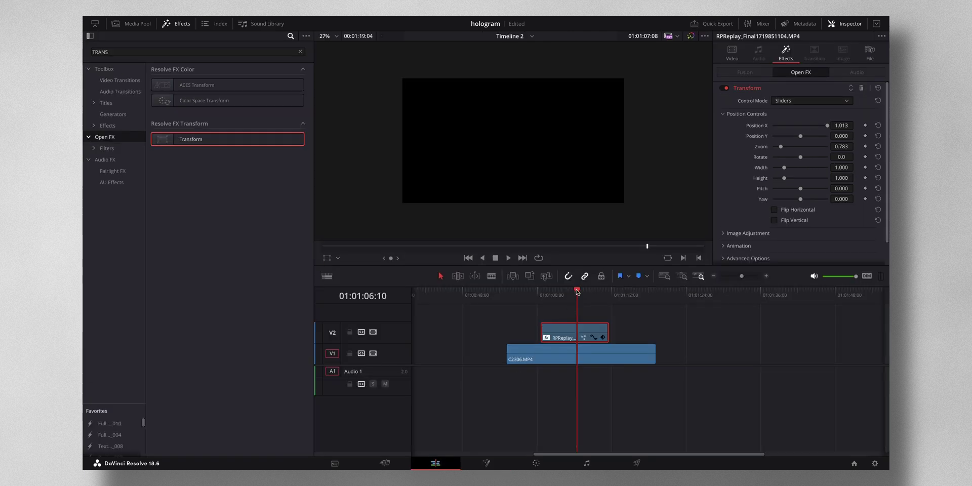
pyautogui.moveTo(578, 292); pyautogui.dragTo(570, 297)
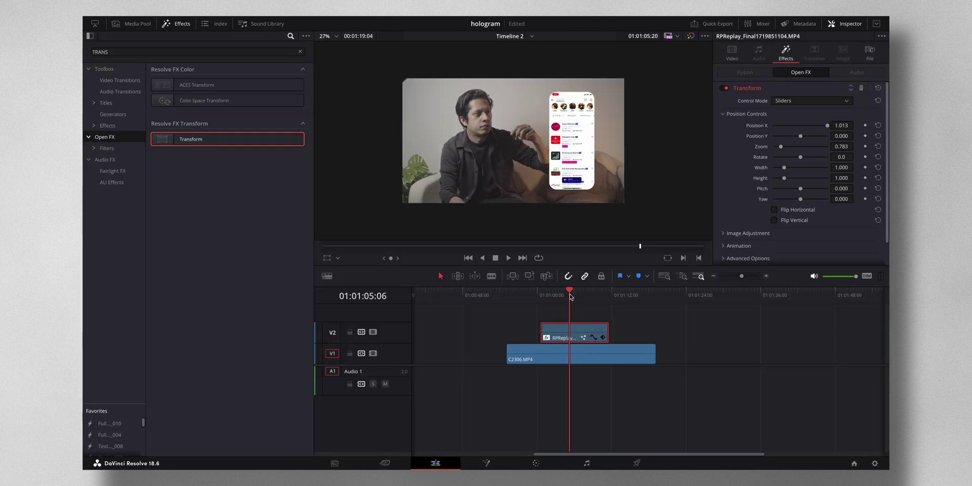
pyautogui.click(584, 336)
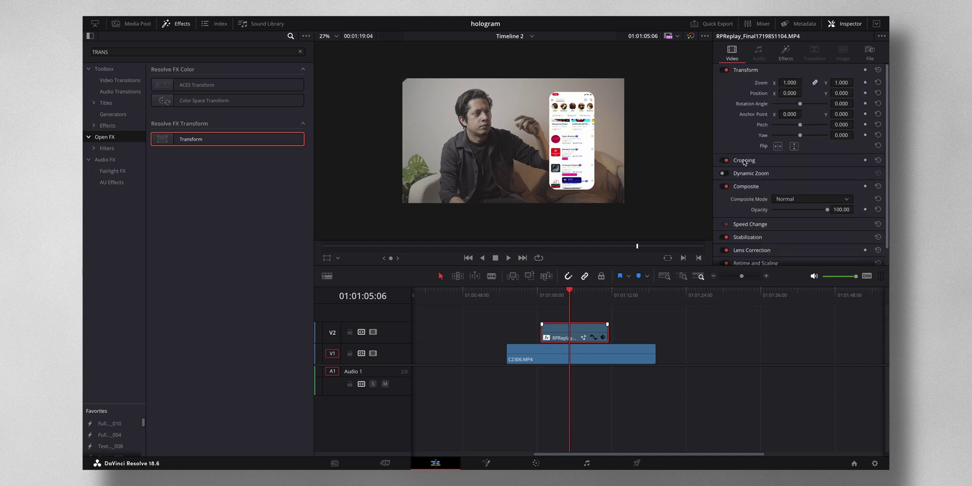
pyautogui.click(779, 147)
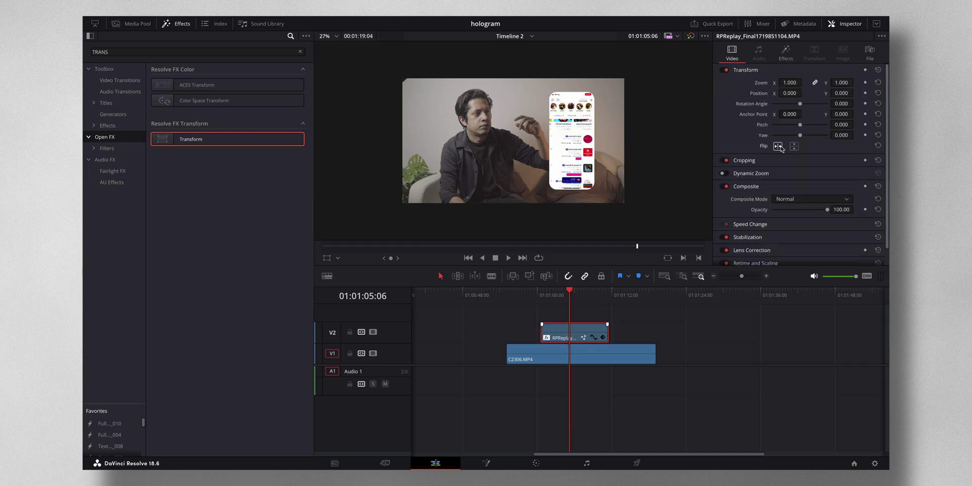
pyautogui.click(779, 147)
pyautogui.click(779, 148)
# Step: Lower the overlay's opacity to about 74 and choose New Compound Clip for the V2 clip
pyautogui.moveTo(827, 210); pyautogui.dragTo(810, 214)
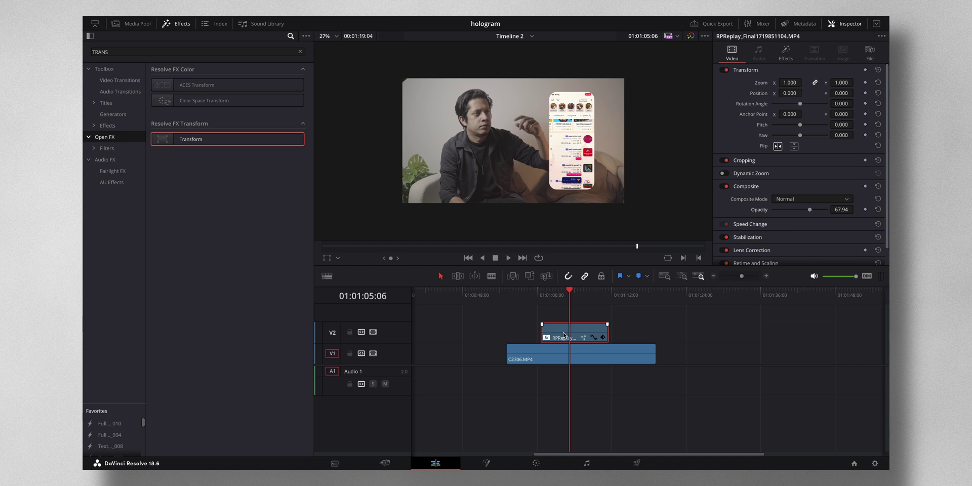
pyautogui.rightClick(578, 331)
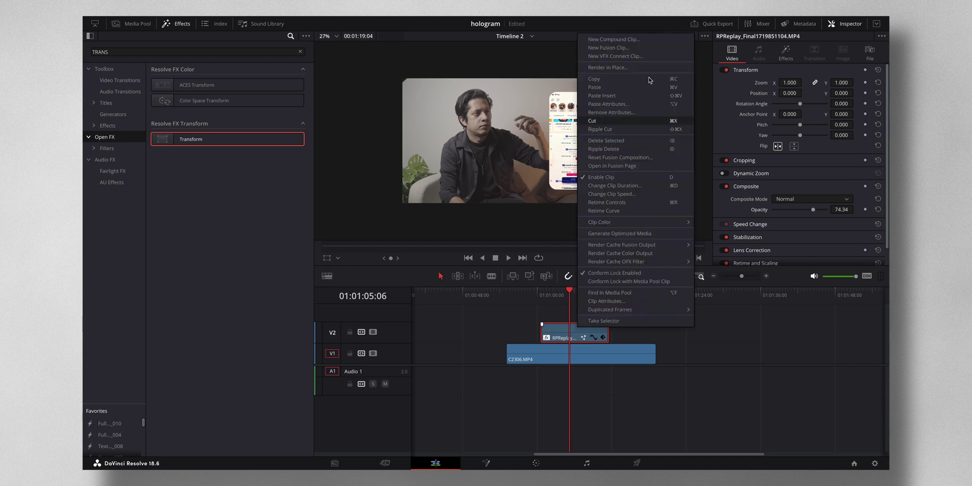
pyautogui.click(614, 39)
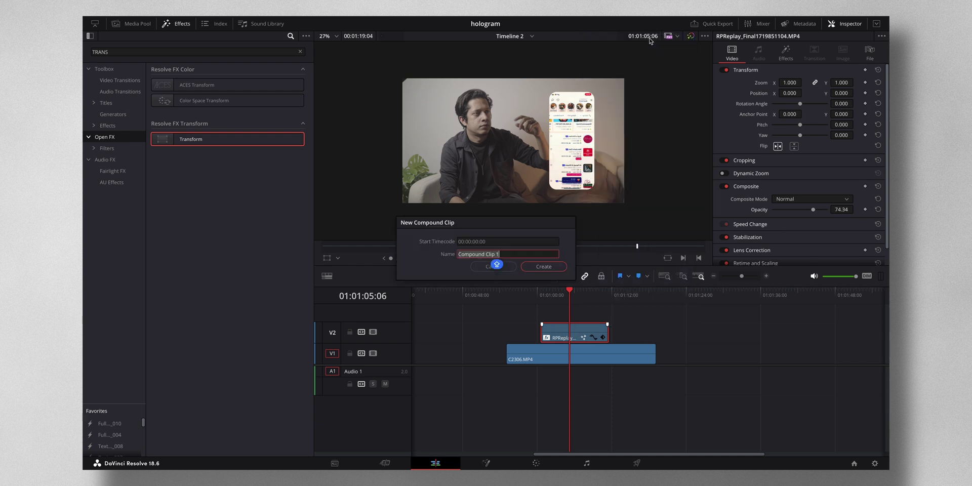
# Step: Create Compound Clip 1, then set Yaw 0.790, Pitch 0, Zoom 1.620 and Position X -473
pyautogui.click(544, 266)
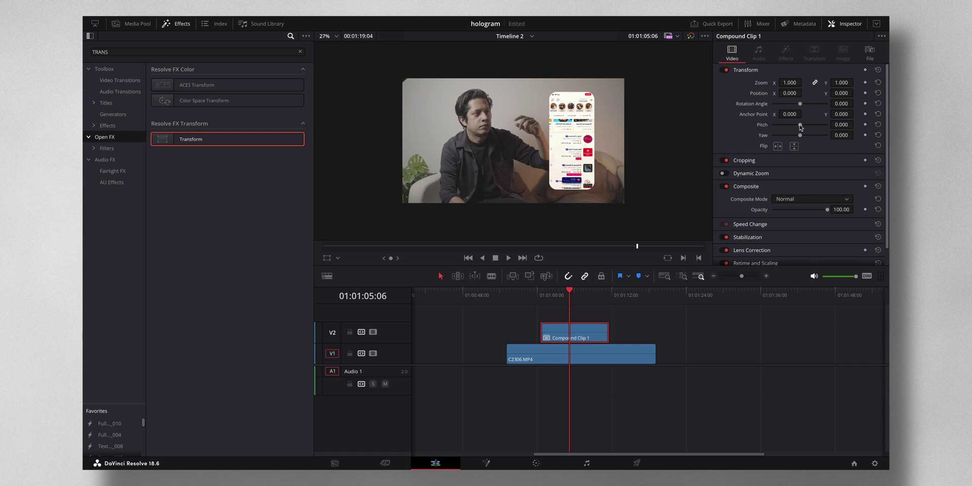
pyautogui.moveTo(801, 127); pyautogui.dragTo(815, 139)
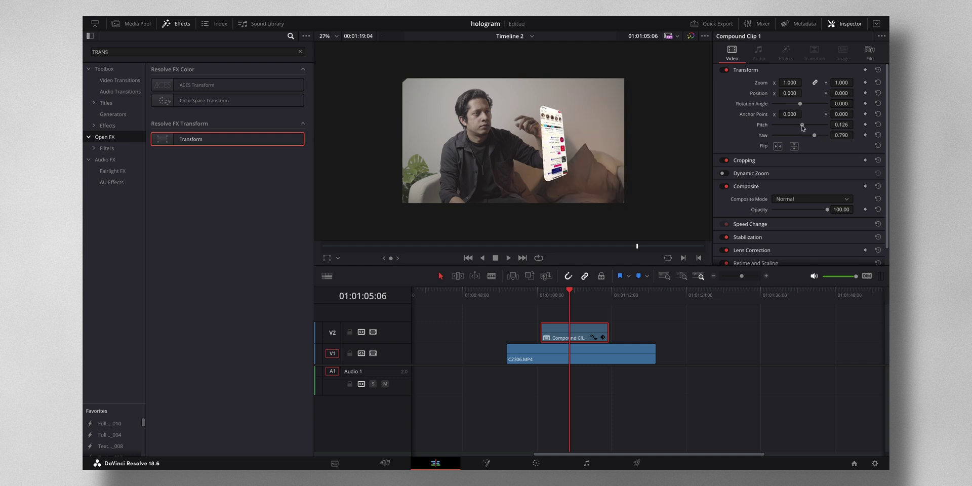
pyautogui.doubleClick(763, 124)
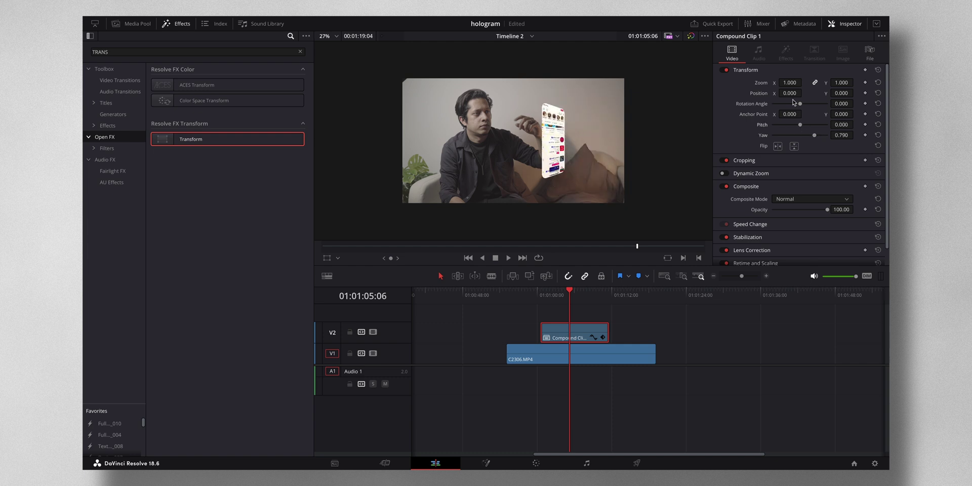
pyautogui.moveTo(791, 83); pyautogui.dragTo(804, 82)
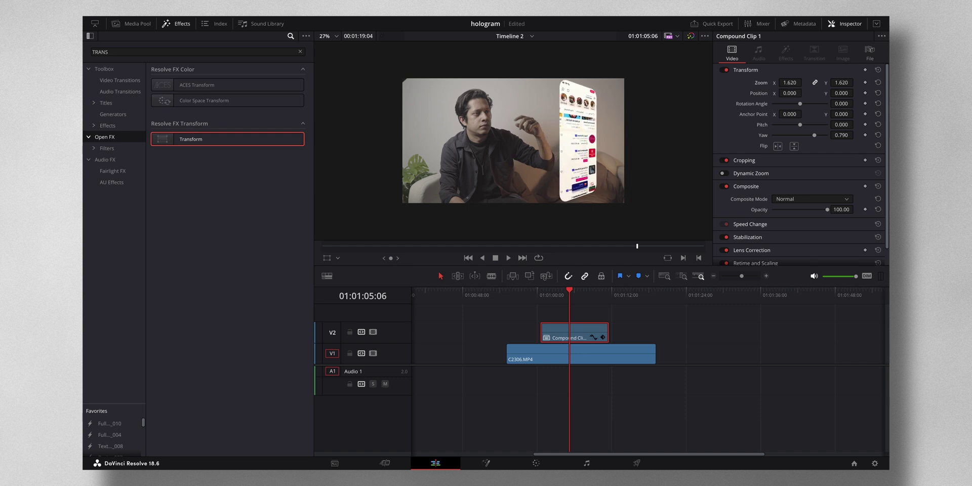
pyautogui.moveTo(790, 93); pyautogui.dragTo(804, 93)
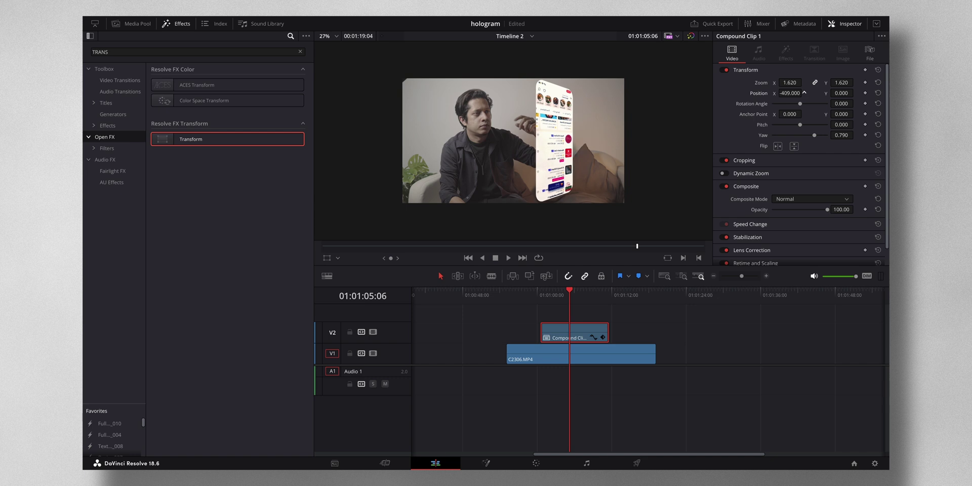
pyautogui.press('Up')
# Step: Apply Camera Shake to Compound Clip 1, preview it and save the project
pyautogui.click(183, 50)
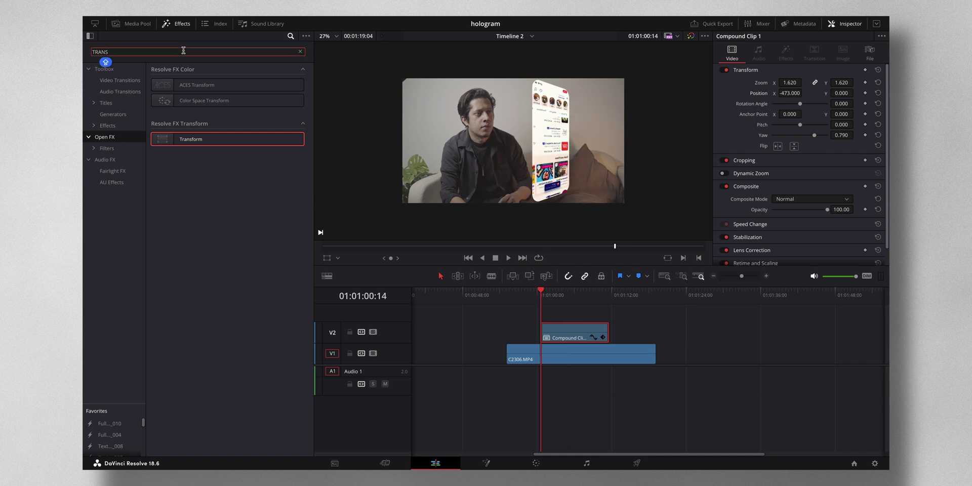
pyautogui.press('BackSpace')
pyautogui.press('BackSpace')
pyautogui.press('BackSpace')
pyautogui.press('BackSpace')
pyautogui.press('BackSpace')
pyautogui.write('CA')
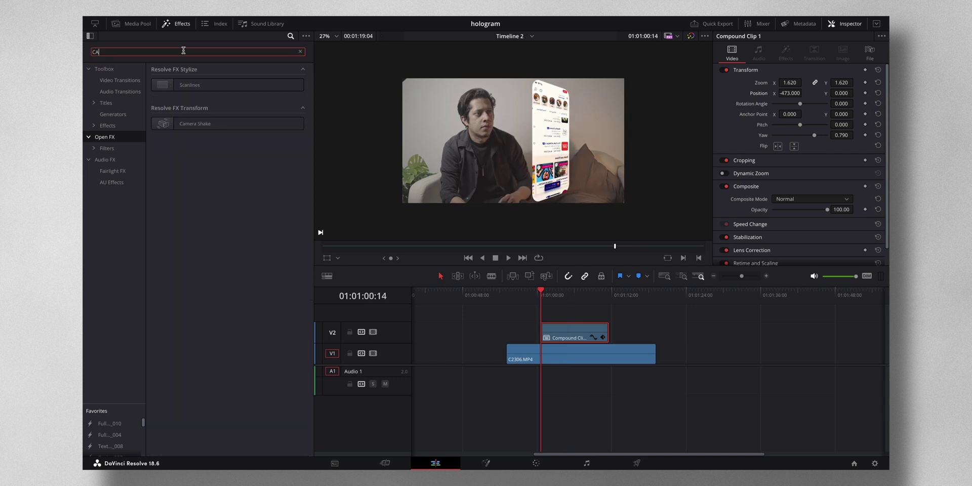
pyautogui.write('ME')
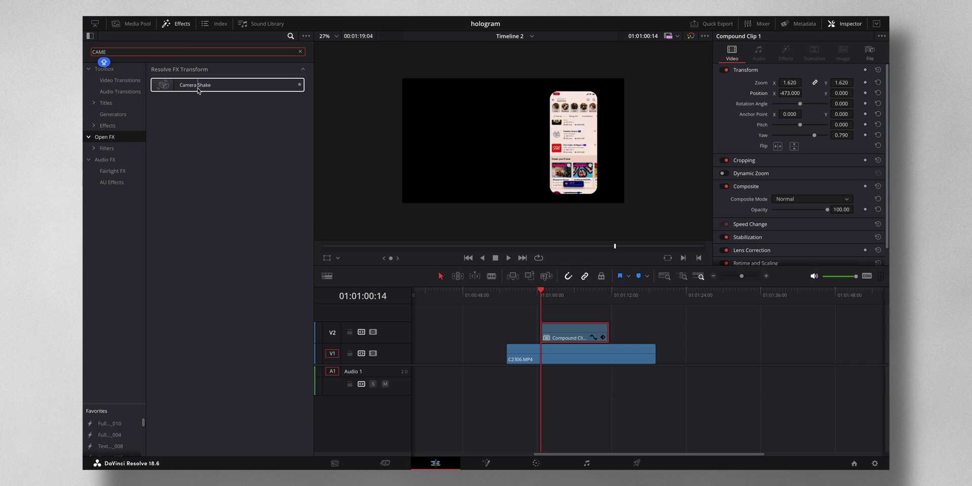
pyautogui.moveTo(197, 88); pyautogui.dragTo(570, 334)
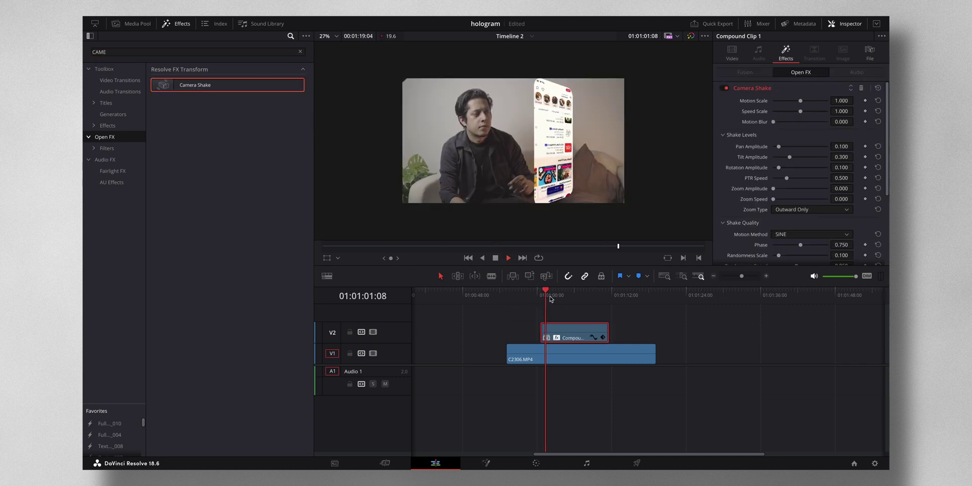
pyautogui.press('space')
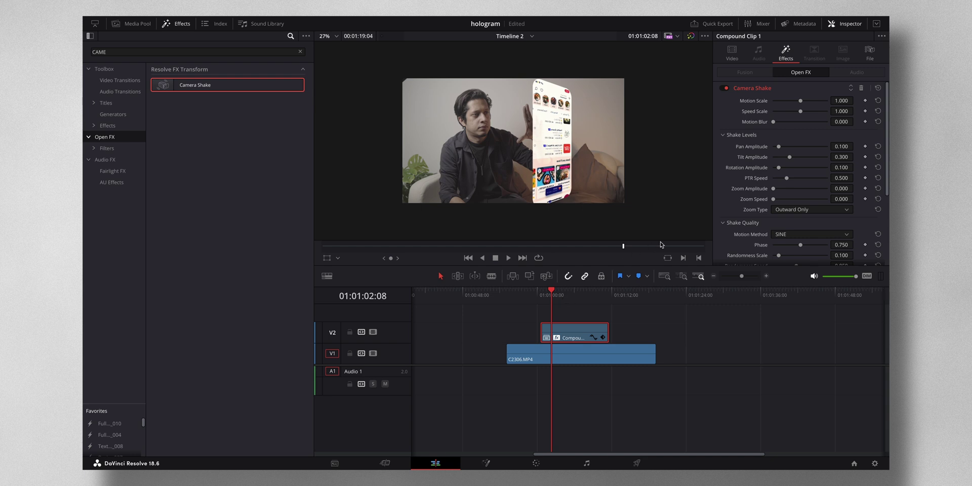
pyautogui.hotkey('ctrl', 's')
# Step: Set Camera Shake PTR Speed to 0.075 and Randomness Scale to 0.031
pyautogui.doubleClick(839, 178)
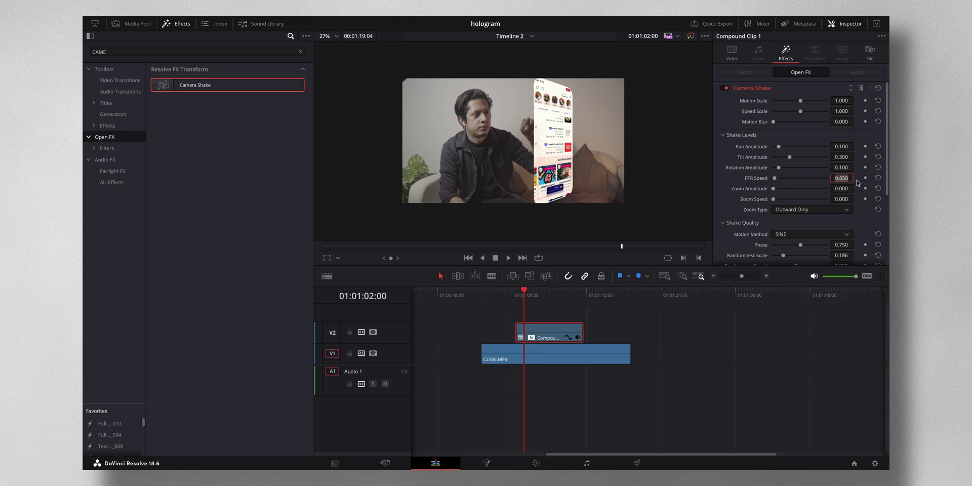
pyautogui.write('0.075')
pyautogui.press('Return')
pyautogui.scroll(-2, 789, 237)
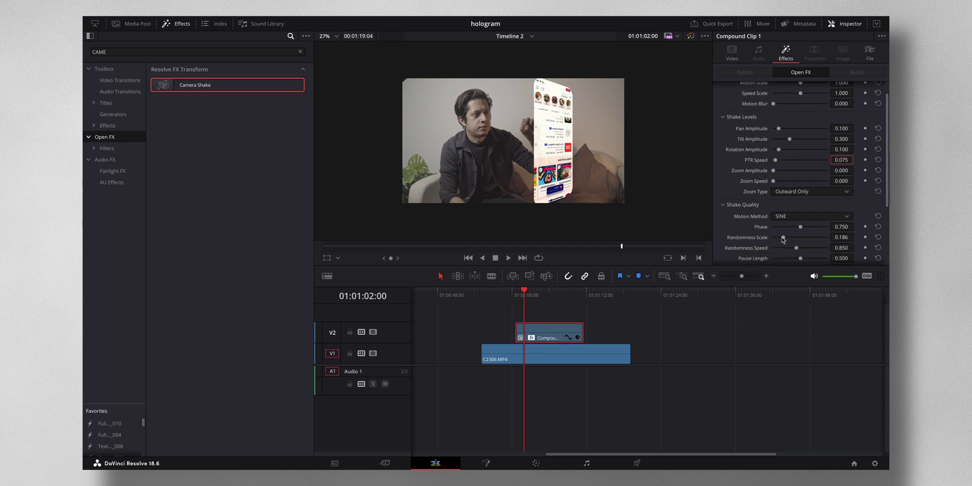
pyautogui.moveTo(782, 238); pyautogui.dragTo(764, 241)
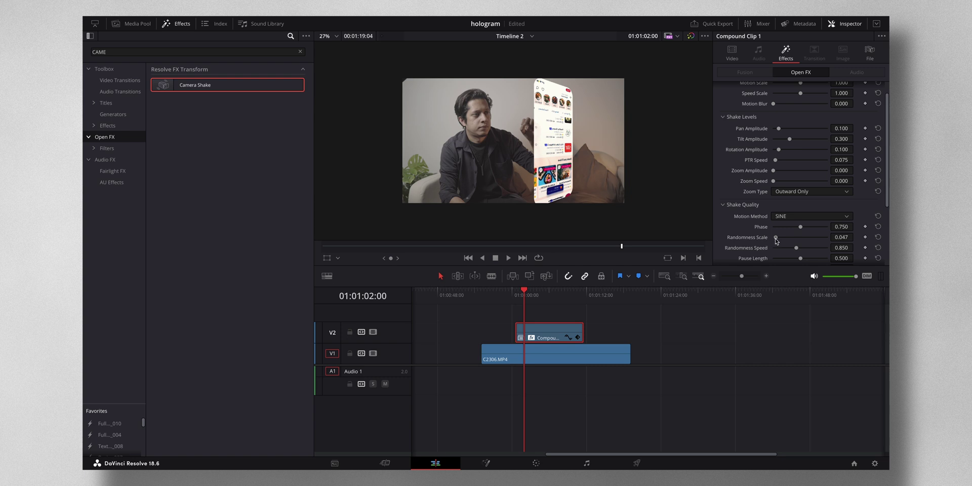
pyautogui.click(516, 292)
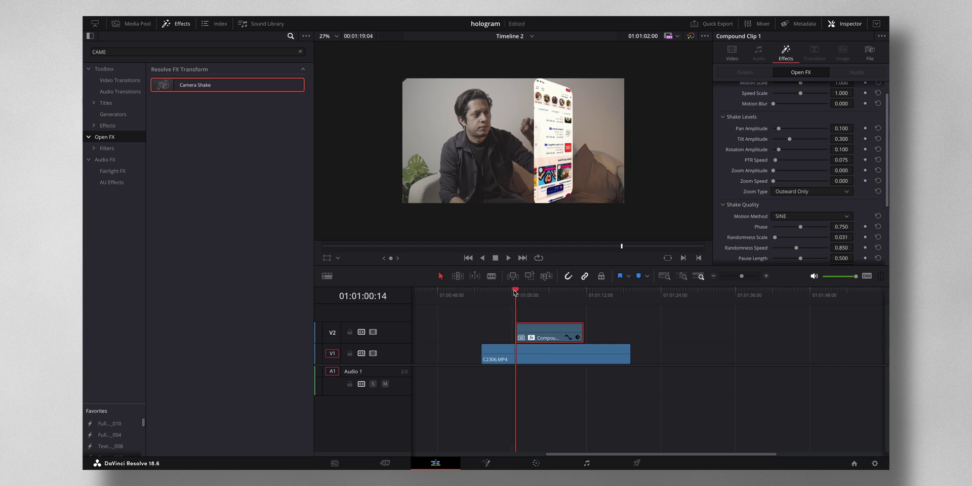
# Step: Play back the shaking overlay and return to an earlier frame
pyautogui.press('space')
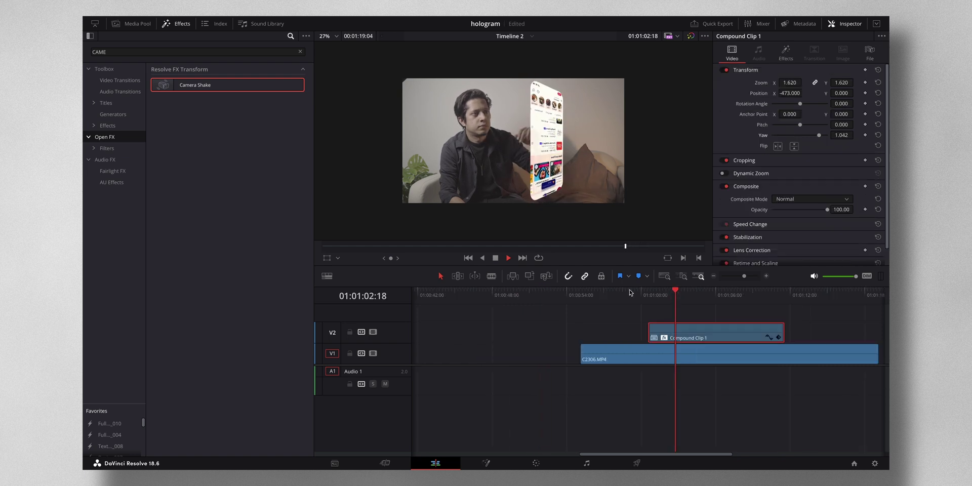
pyautogui.press('space')
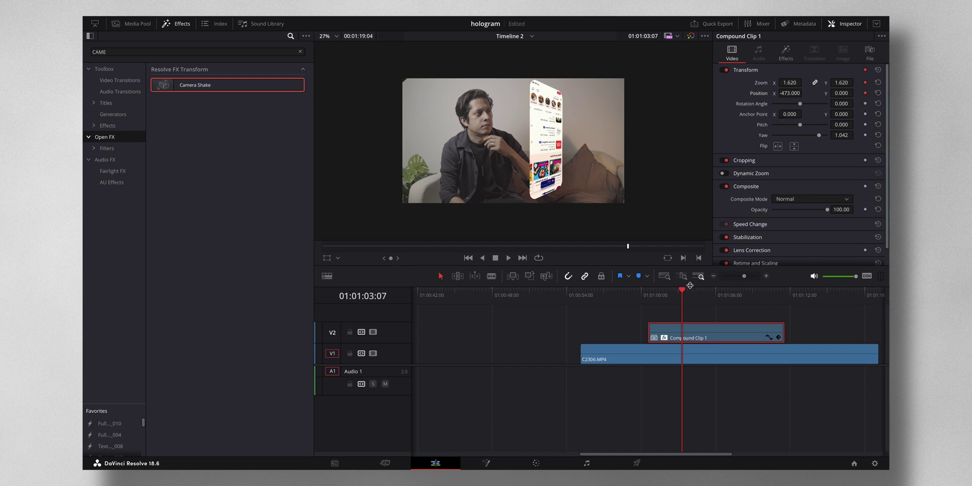
pyautogui.moveTo(682, 291); pyautogui.dragTo(667, 295)
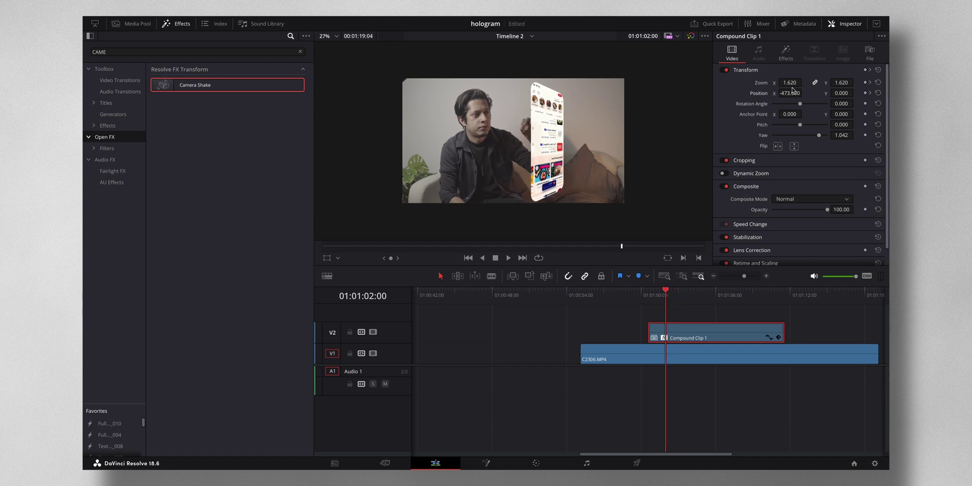
# Step: Keyframe the overlay's Zoom at 0.790 so it grows to 1.620, save, and replay the zoom-in
pyautogui.moveTo(790, 82); pyautogui.dragTo(808, 82)
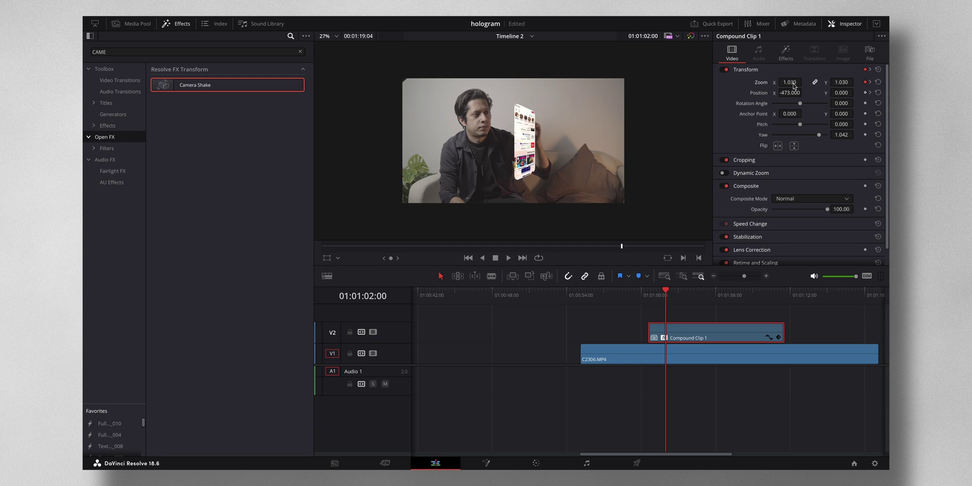
pyautogui.hotkey('ctrl', 's')
pyautogui.click(661, 292)
pyautogui.press('space')
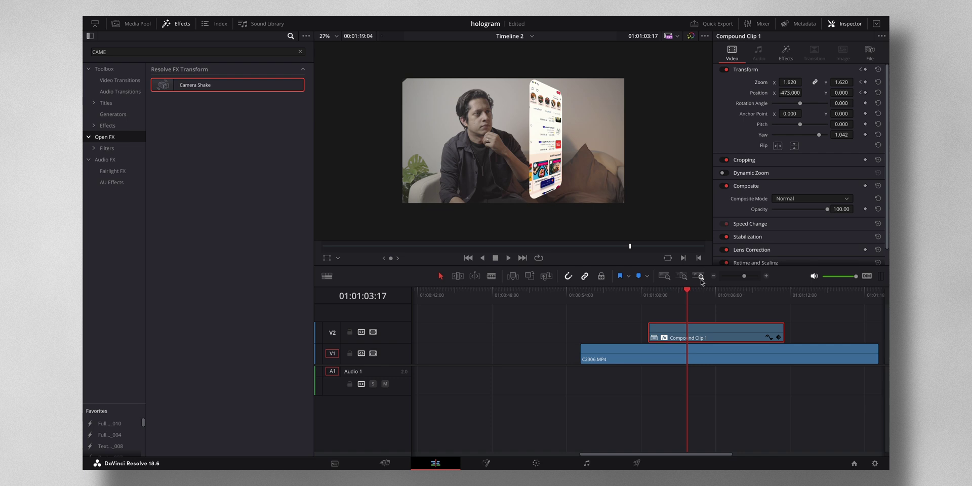
# Step: Set the zoom keyframe at 01:01:02:00 to Ease Out and preview the animation
pyautogui.click(861, 83)
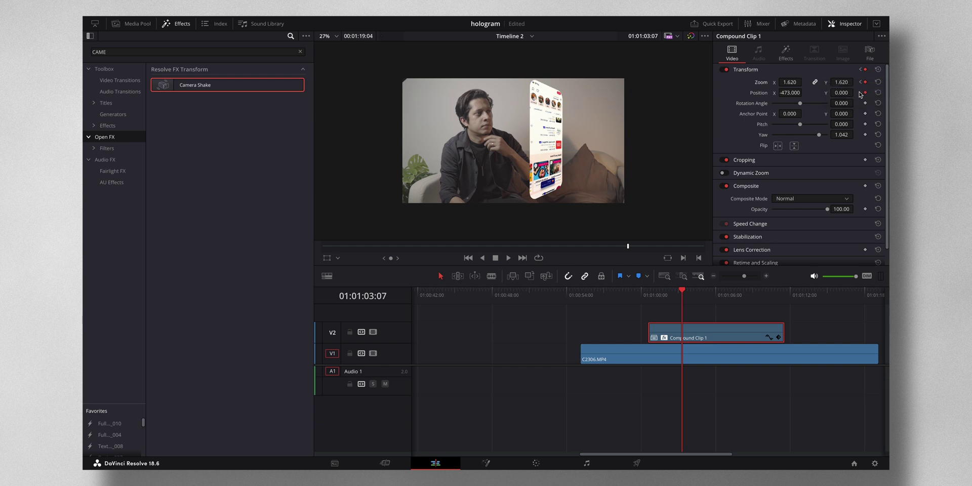
pyautogui.click(861, 82)
pyautogui.rightClick(865, 82)
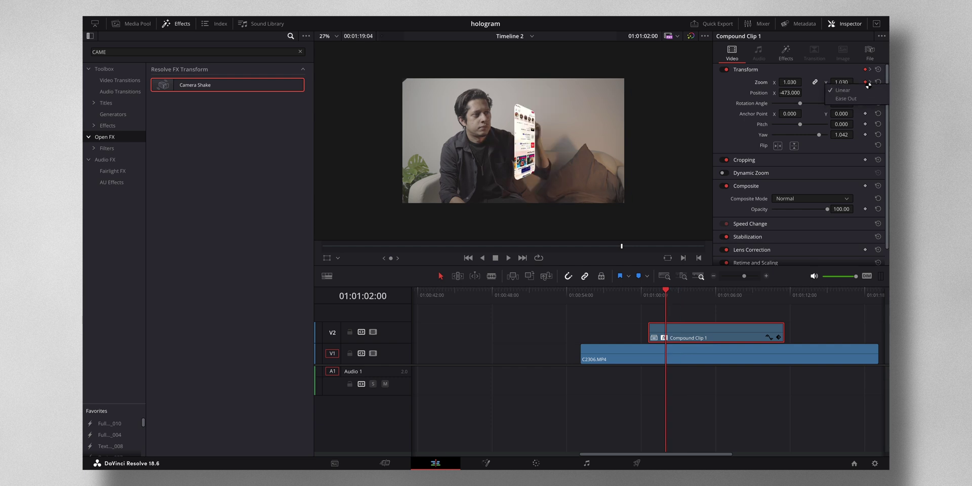
pyautogui.click(862, 99)
pyautogui.press('space')
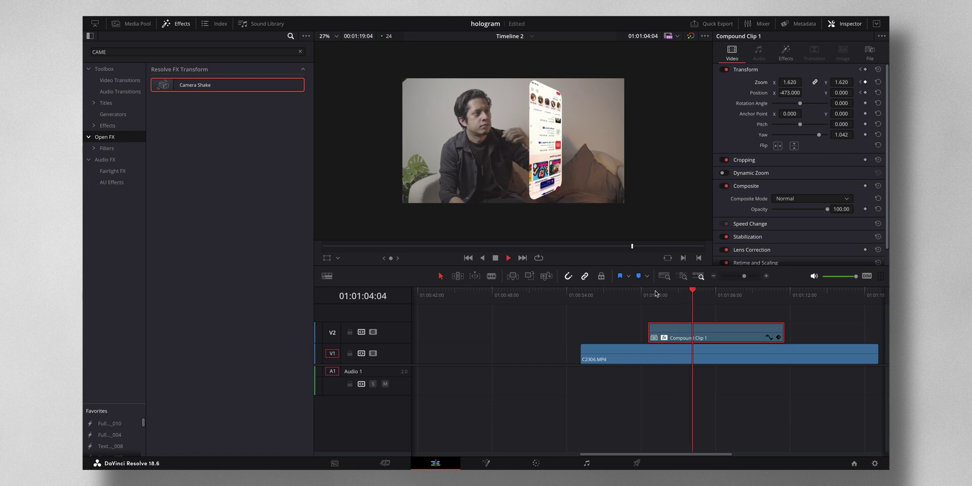
pyautogui.press('space')
# Step: Keyframe Position X at about 1679 at the clip start so the phone begins off-frame right
pyautogui.press('Up')
pyautogui.click(666, 326)
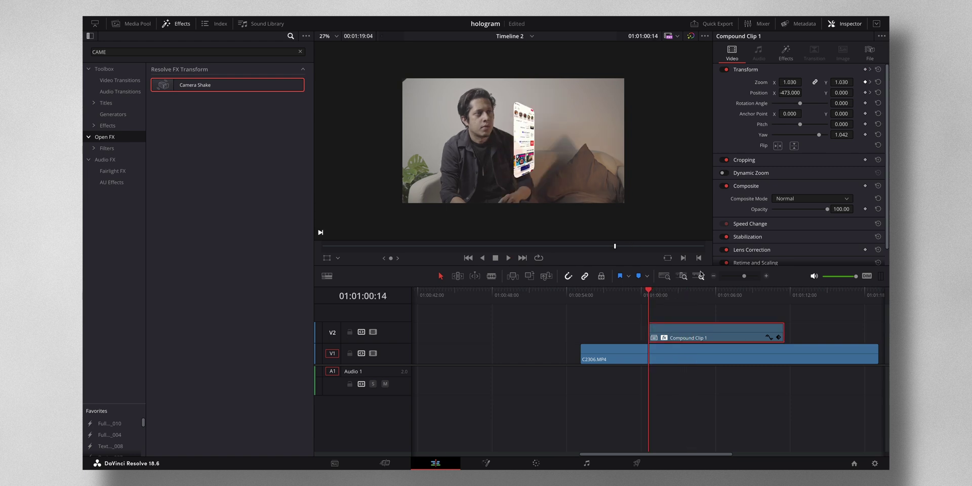
pyautogui.click(871, 82)
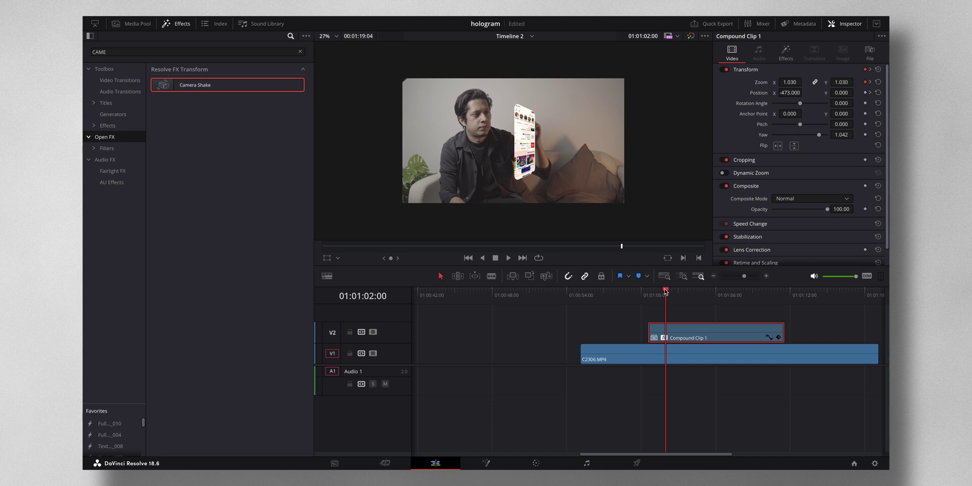
pyautogui.moveTo(666, 292); pyautogui.dragTo(655, 295)
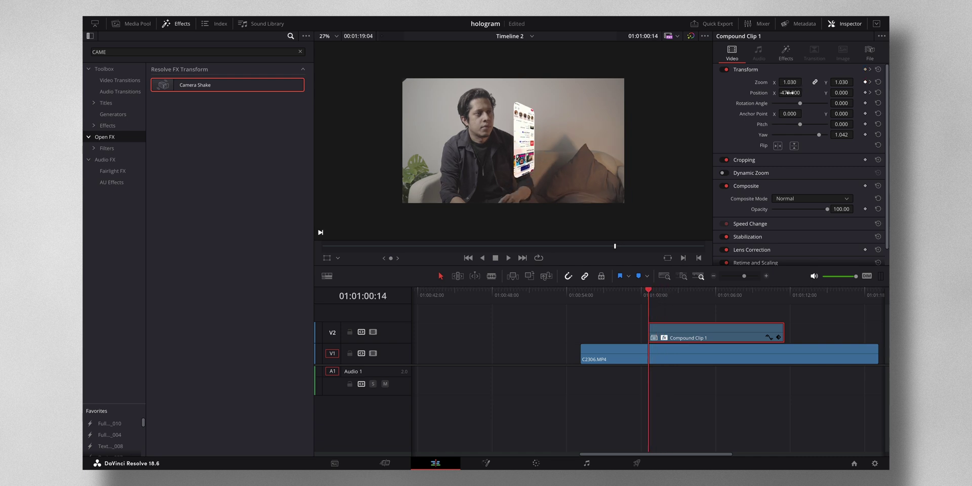
pyautogui.moveTo(791, 93); pyautogui.dragTo(792, 96)
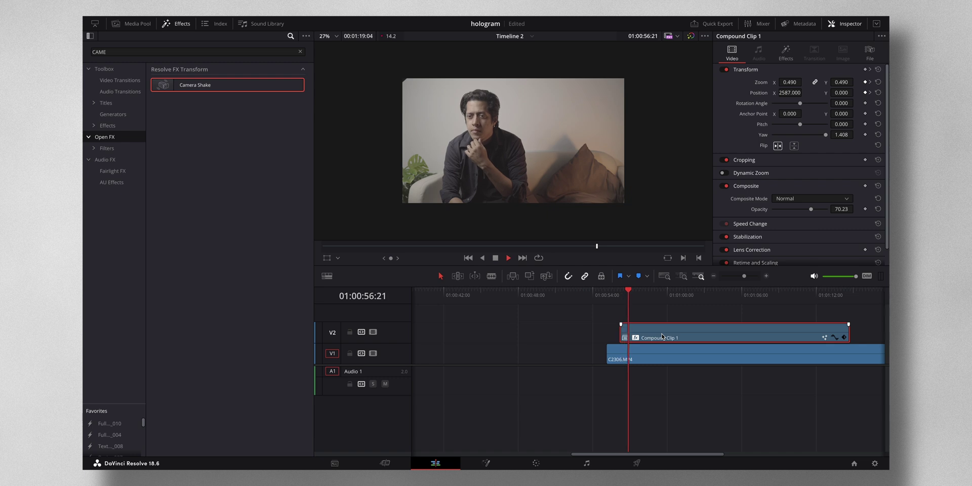
pyautogui.press('space')
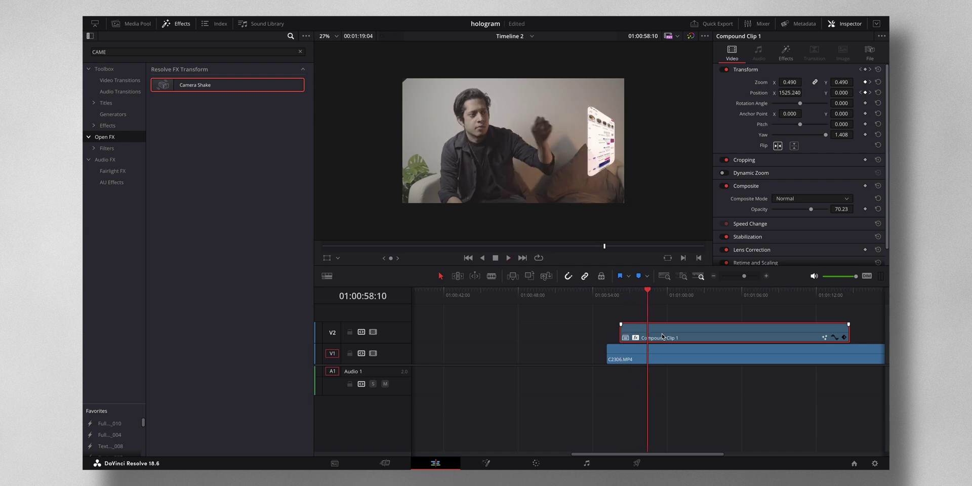
pyautogui.press('space')
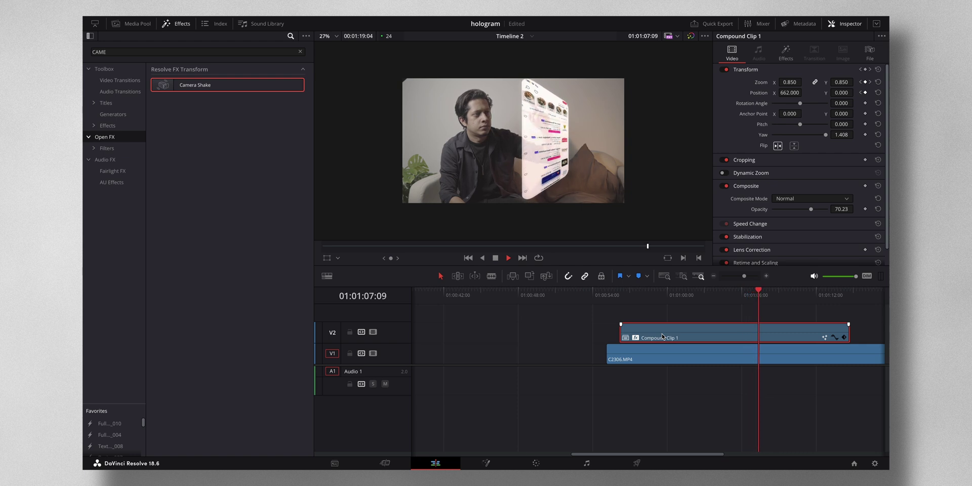
pyautogui.press('space')
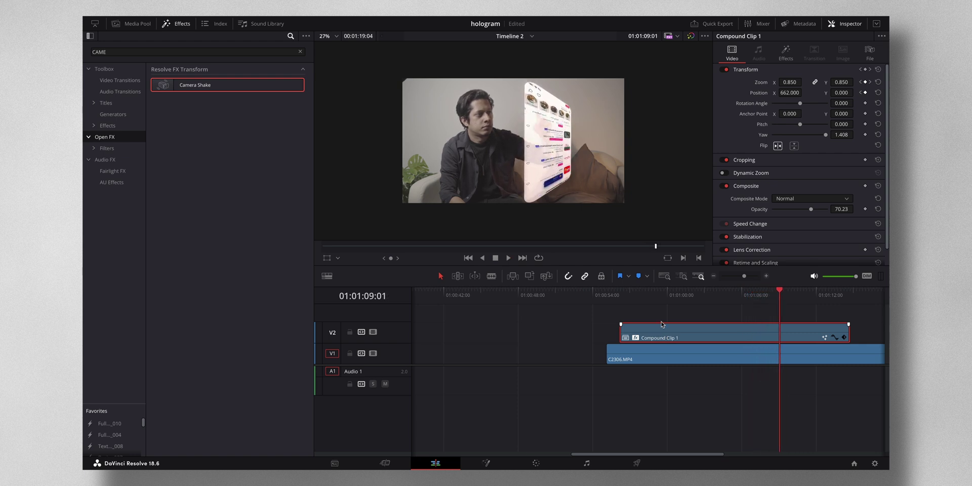
# Step: Convert the presenter clip C2306.MP4 into a Fusion clip
pyautogui.click(676, 353)
pyautogui.rightClick(686, 354)
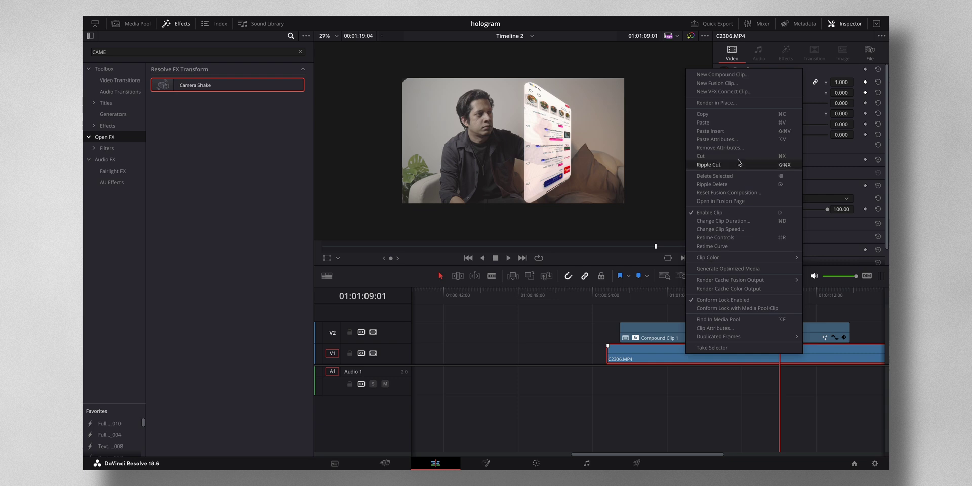
pyautogui.click(742, 83)
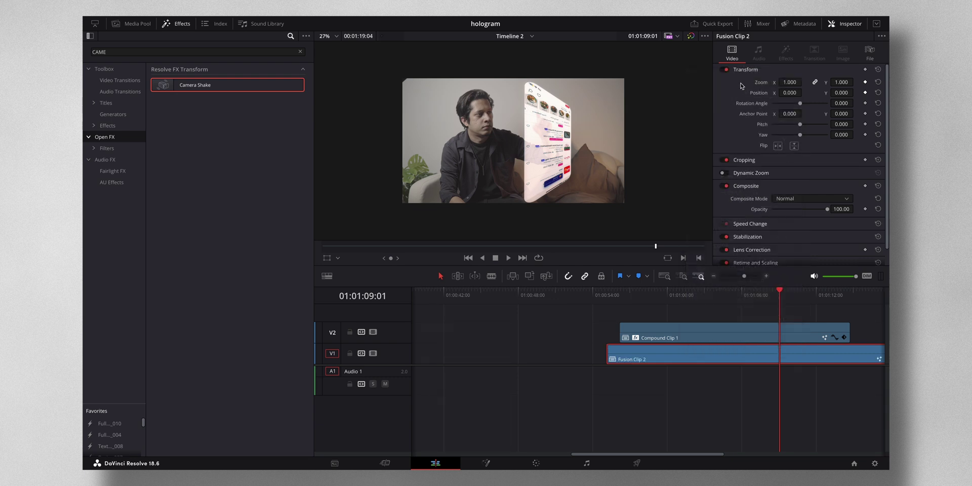
# Step: Add three markers along the clip, the last at 00:00:18:05, and save the project
pyautogui.click(653, 293)
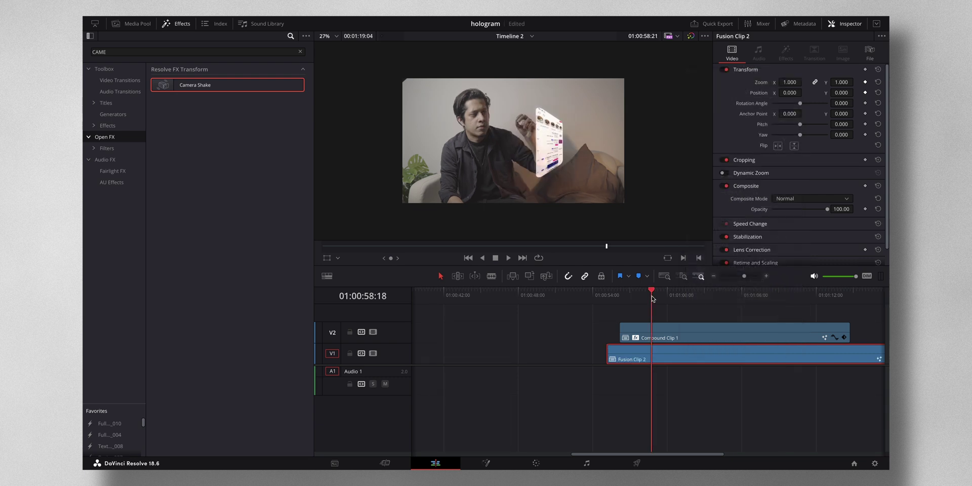
pyautogui.moveTo(652, 291); pyautogui.dragTo(657, 294)
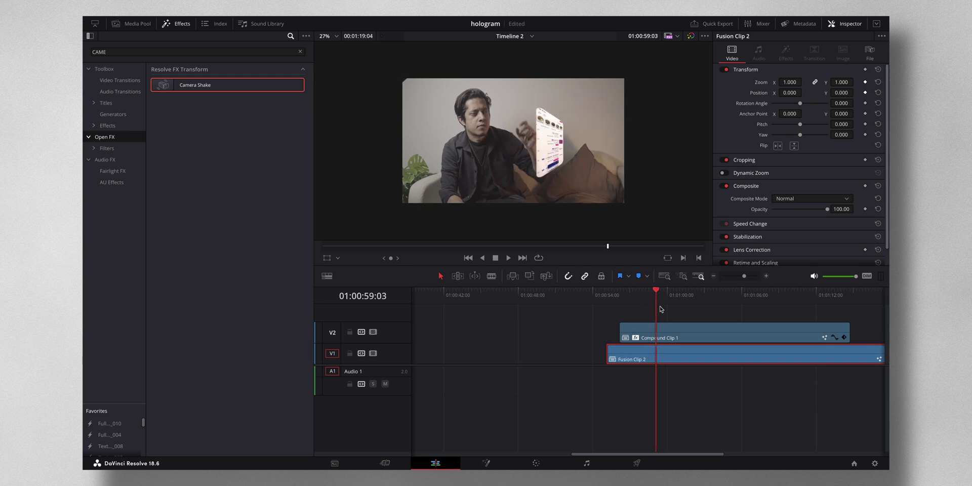
pyautogui.press('m')
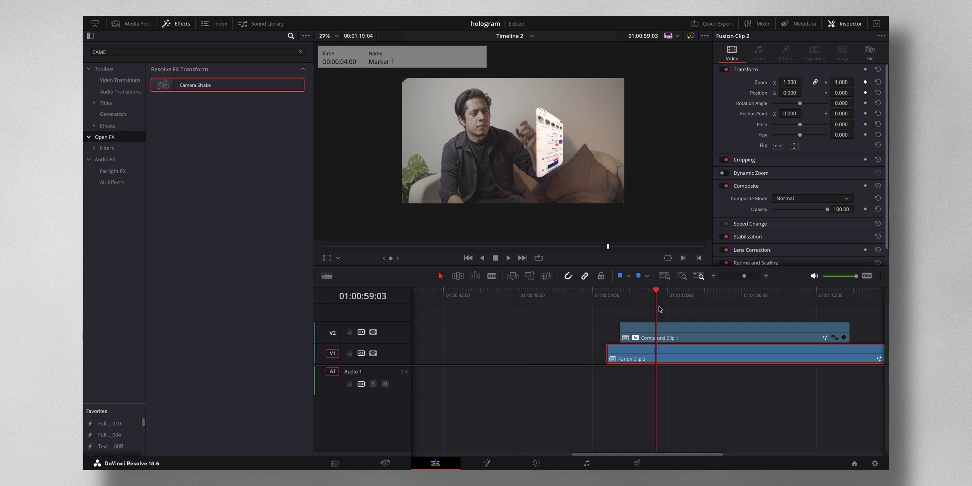
pyautogui.moveTo(657, 290)
pyautogui.mouseDown()
pyautogui.moveTo(727, 294)
pyautogui.moveTo(694, 300)
pyautogui.mouseUp()
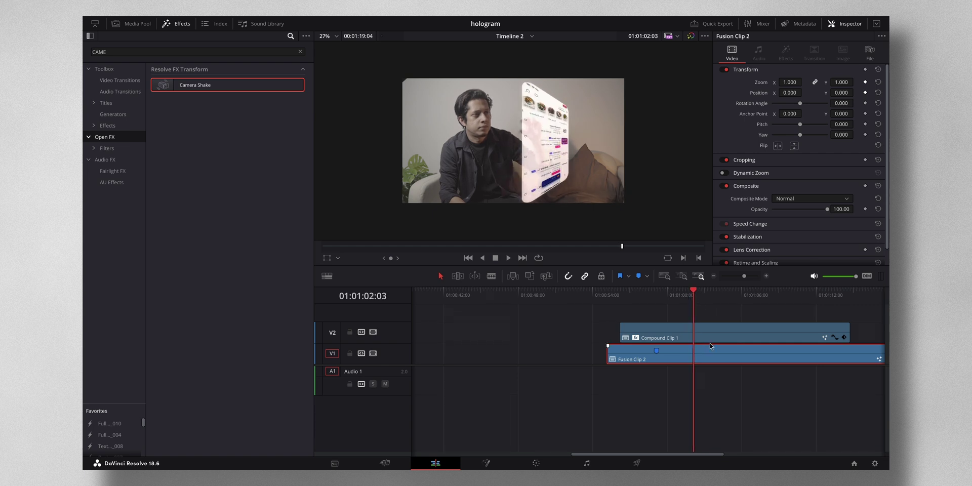
pyautogui.press('m')
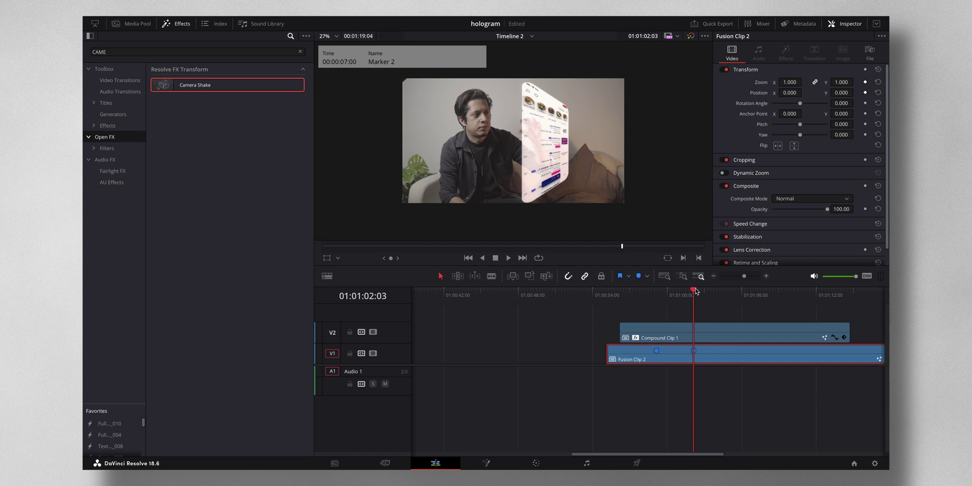
pyautogui.moveTo(695, 292); pyautogui.dragTo(833, 300)
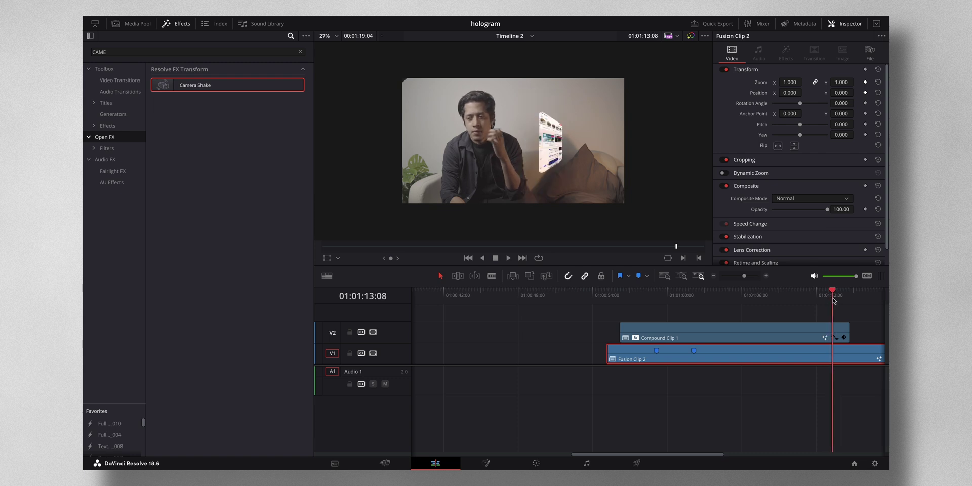
pyautogui.press('m')
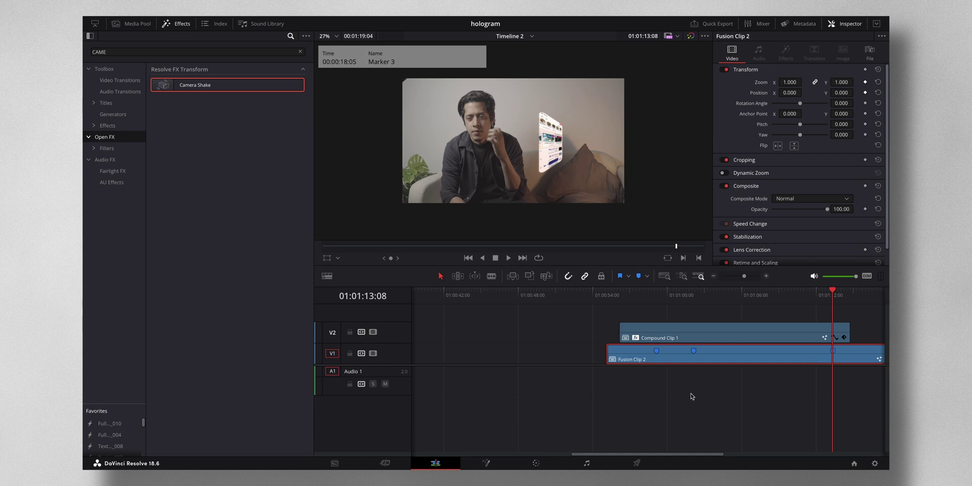
pyautogui.hotkey('ctrl', 's')
# Step: Open Fusion Clip 2 in Fusion and merge a new Background node over MediaIn1
pyautogui.rightClick(679, 356)
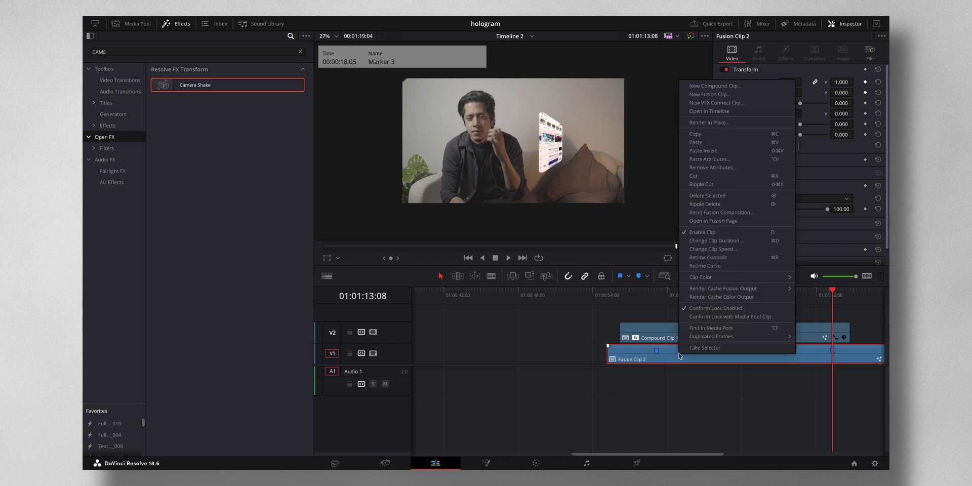
pyautogui.click(725, 222)
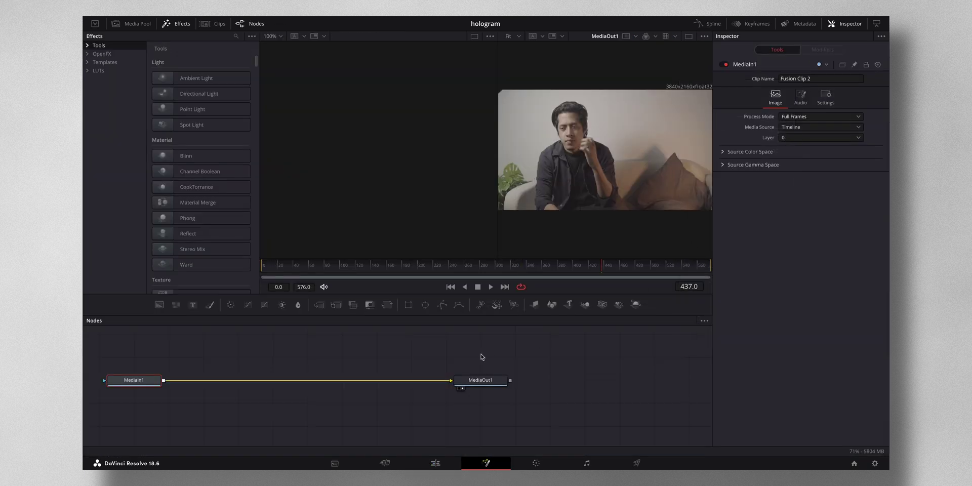
pyautogui.click(159, 307)
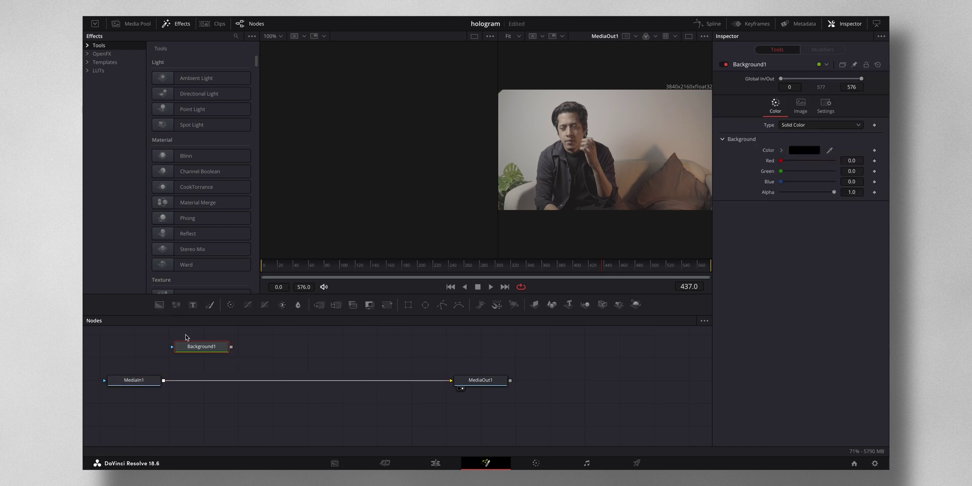
pyautogui.moveTo(216, 351); pyautogui.dragTo(164, 380)
# Step: Set Background1's colour to white and position it above Merge1
pyautogui.click(195, 342)
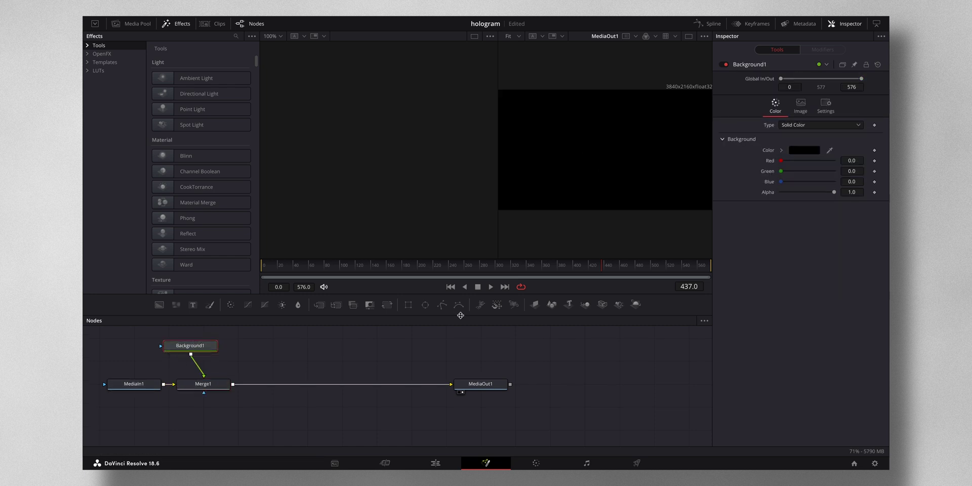
pyautogui.click(804, 150)
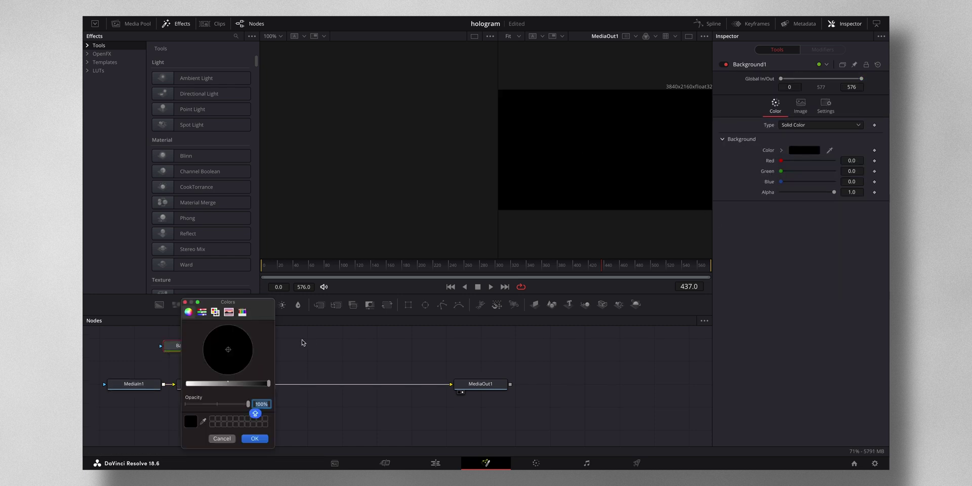
pyautogui.moveTo(268, 385); pyautogui.dragTo(168, 387)
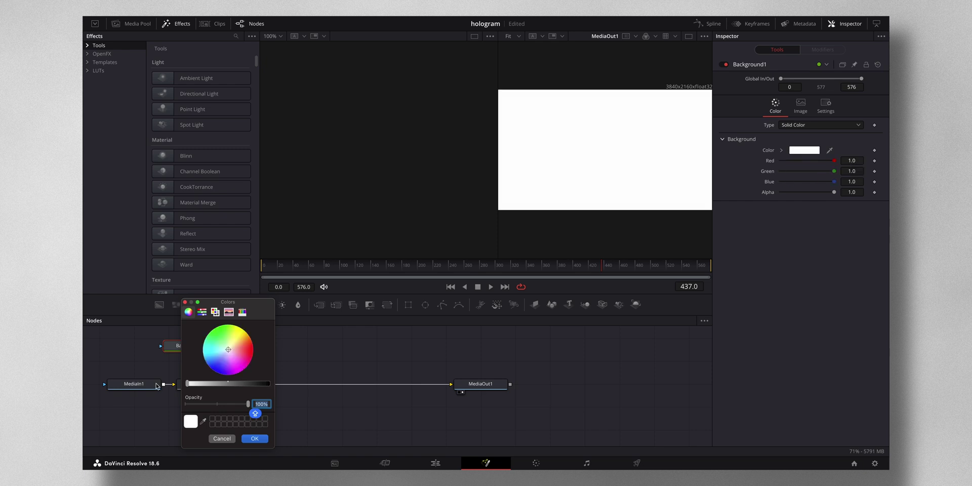
pyautogui.click(255, 438)
pyautogui.moveTo(201, 347); pyautogui.dragTo(211, 360)
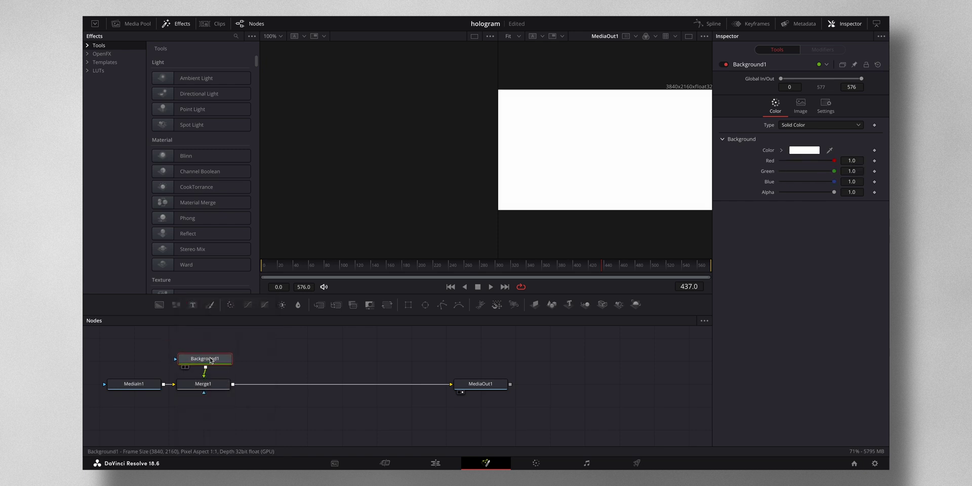
# Step: Draw a seven-point Polygon1 mask for the glow and soften its edge to 0.1831
pyautogui.click(441, 305)
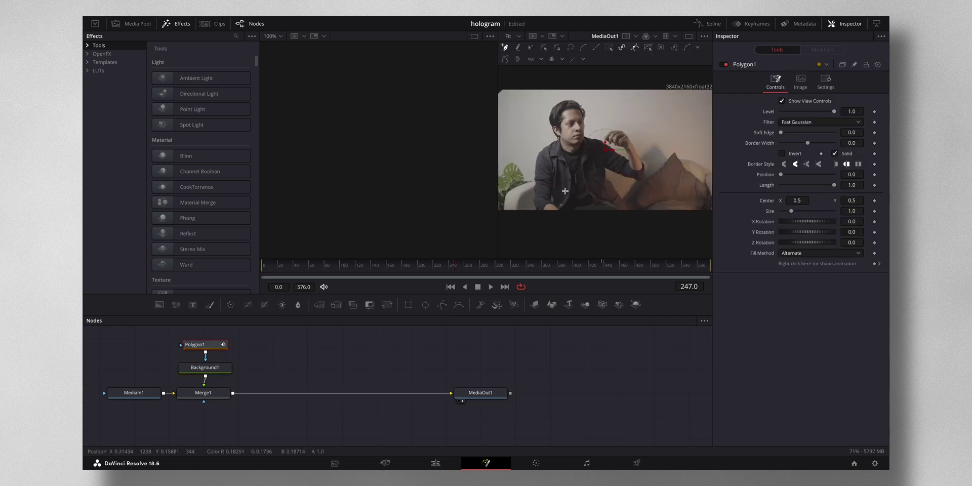
pyautogui.click(550, 198)
pyautogui.click(548, 218)
pyautogui.click(595, 229)
pyautogui.click(630, 215)
pyautogui.click(628, 192)
pyautogui.click(602, 173)
pyautogui.click(572, 176)
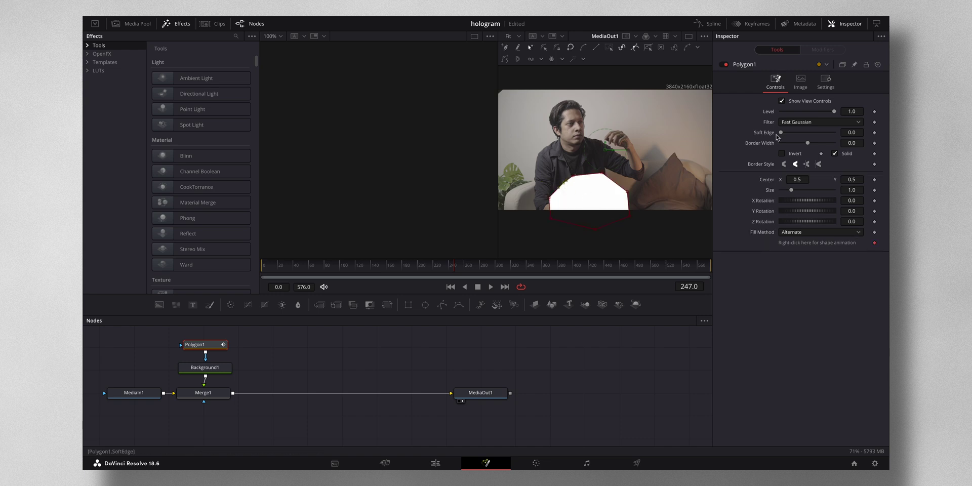
pyautogui.moveTo(782, 135); pyautogui.dragTo(830, 136)
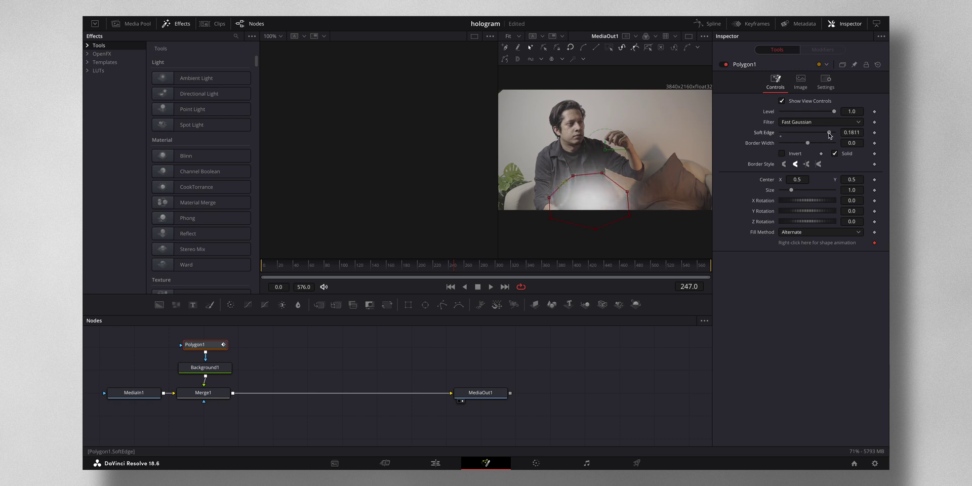
# Step: Set Merge1 to Screen apply mode with Blend lowered to about 0.638
pyautogui.click(218, 394)
pyautogui.click(812, 157)
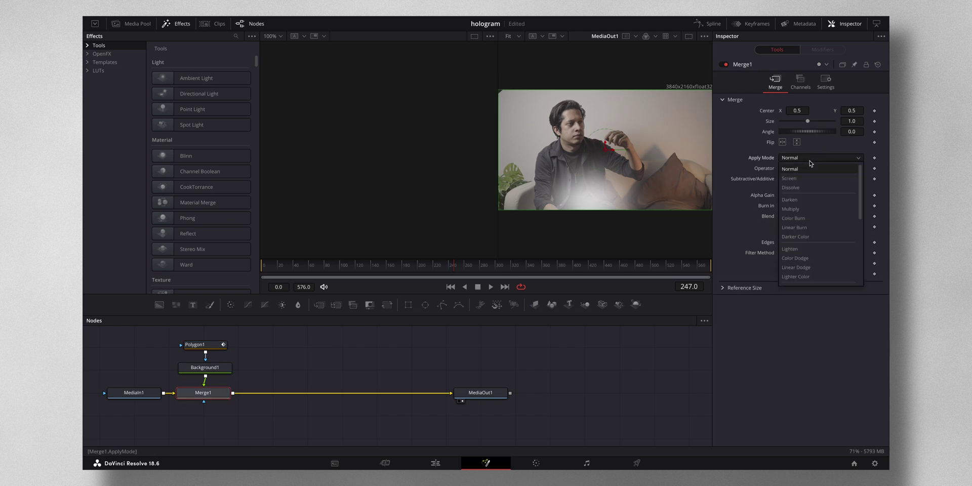
pyautogui.click(805, 180)
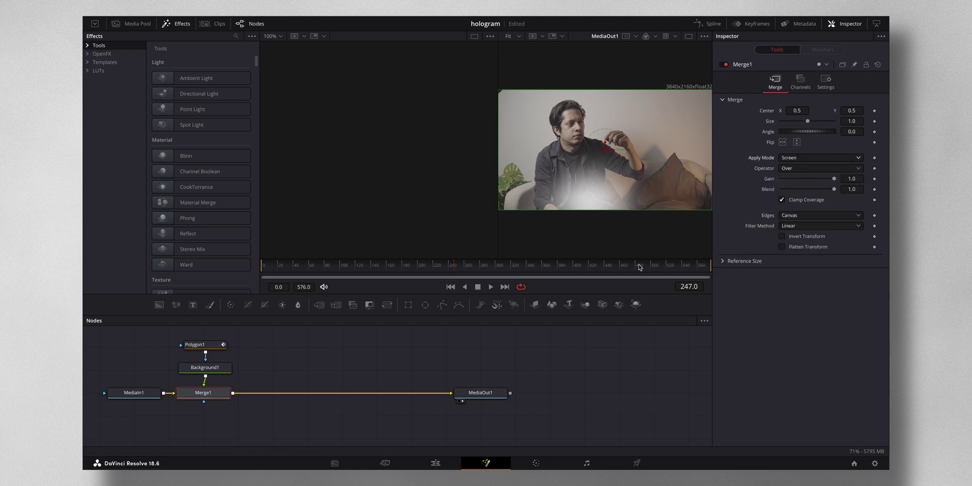
pyautogui.moveTo(835, 191); pyautogui.dragTo(817, 198)
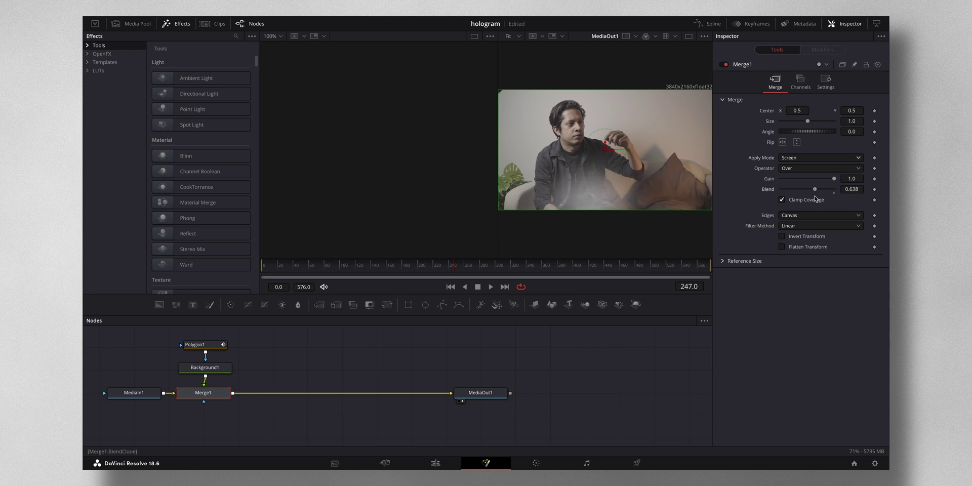
# Step: Draw Polygon2 over part of the face after Polygon1, with Soft Edge 0.1087
pyautogui.click(216, 344)
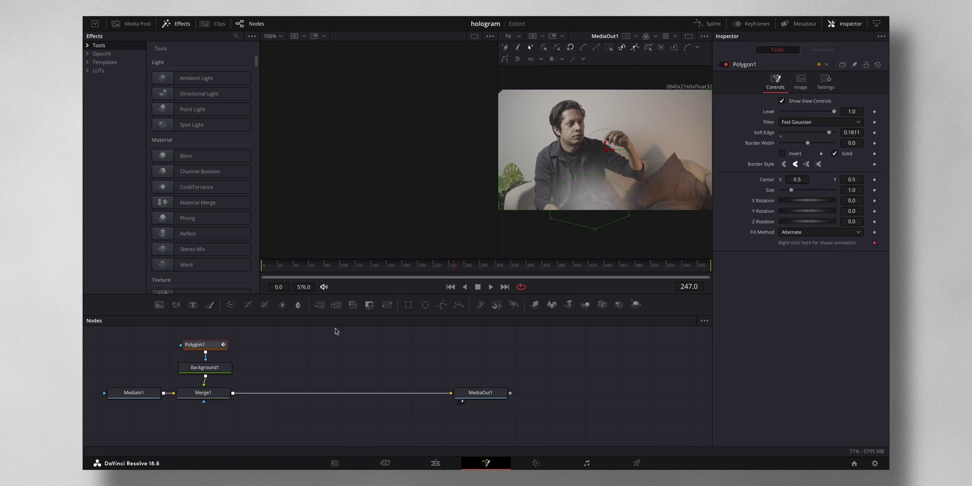
pyautogui.click(442, 304)
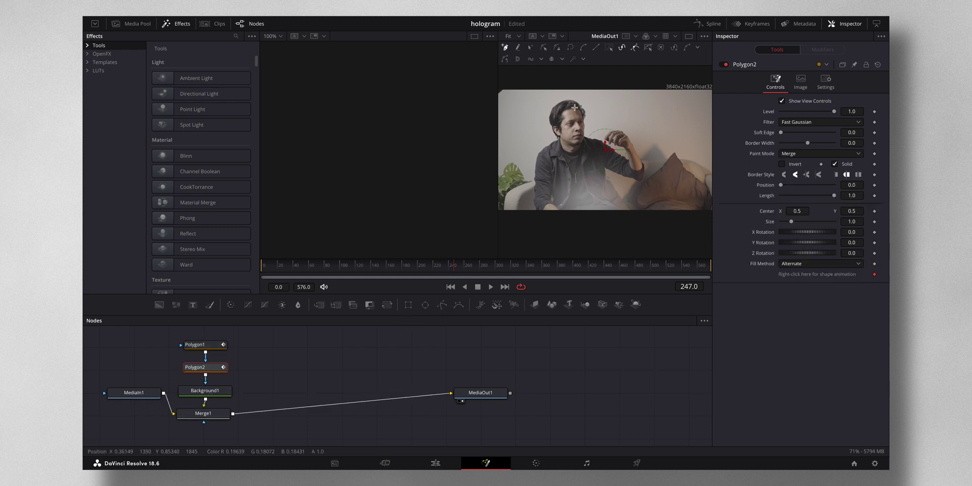
pyautogui.click(576, 107)
pyautogui.moveTo(575, 123); pyautogui.dragTo(575, 143)
pyautogui.click(577, 107)
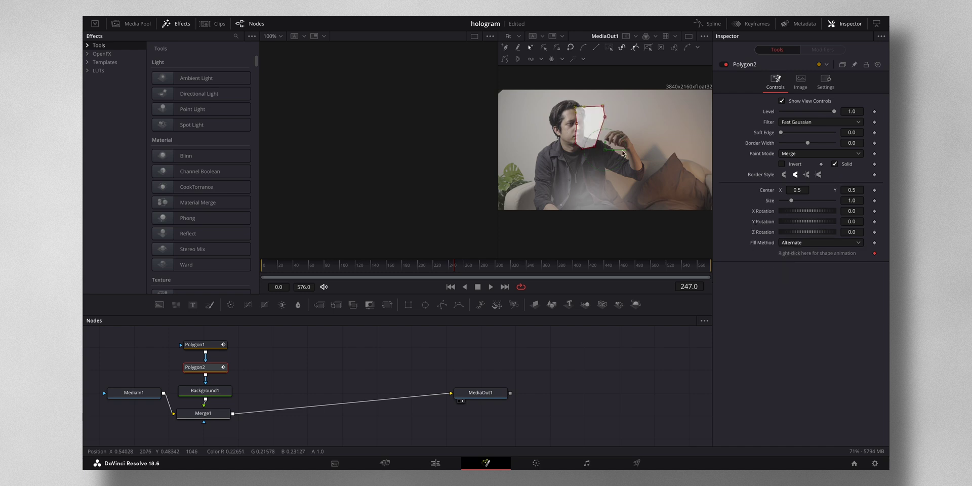
pyautogui.moveTo(782, 132); pyautogui.dragTo(809, 136)
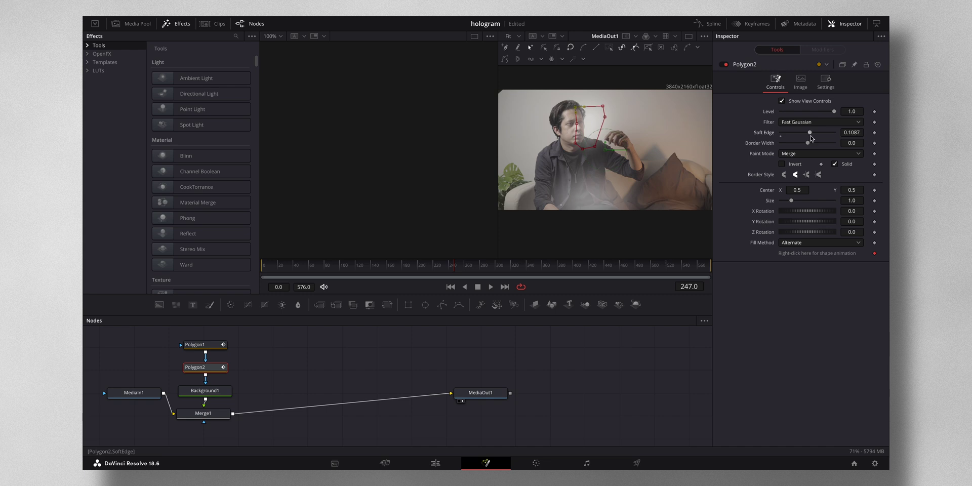
pyautogui.moveTo(522, 271); pyautogui.dragTo(453, 274)
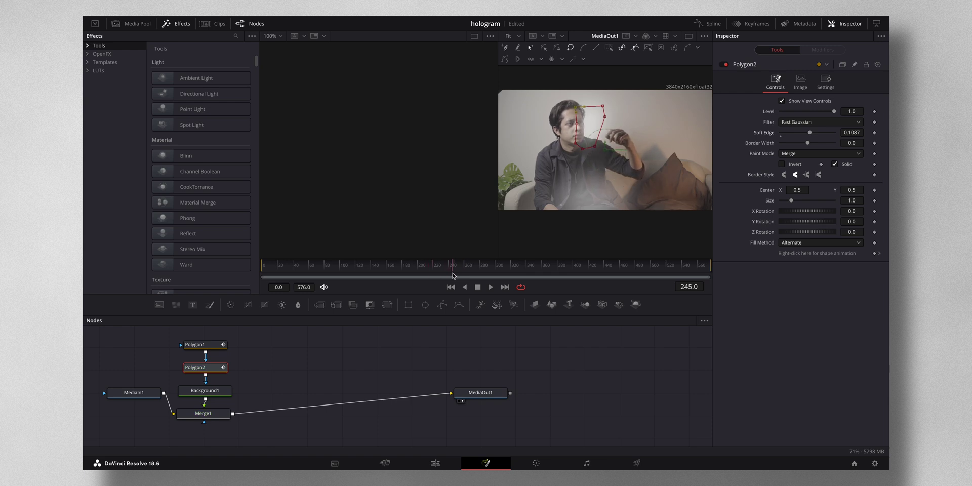
# Step: In the Keyframes panel fitted to the clip, keyframe Merge1 Blend at frame 166
pyautogui.click(757, 23)
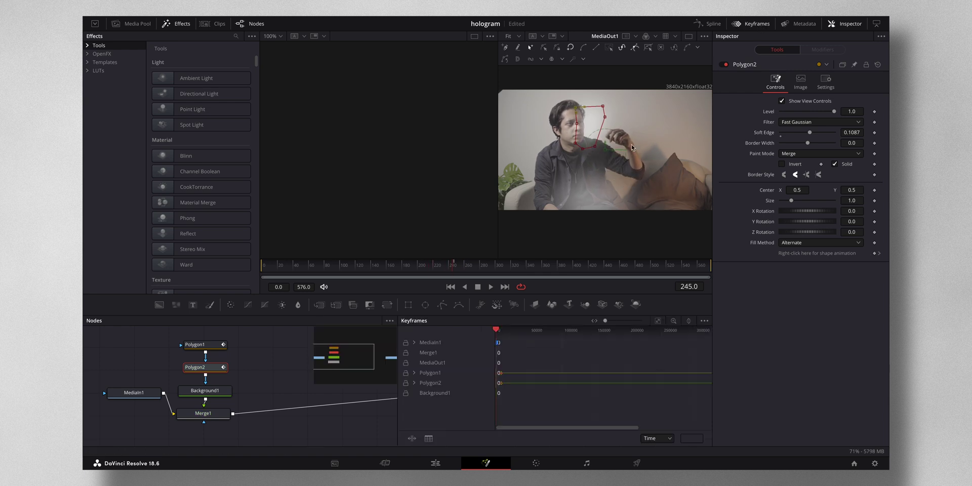
pyautogui.click(657, 322)
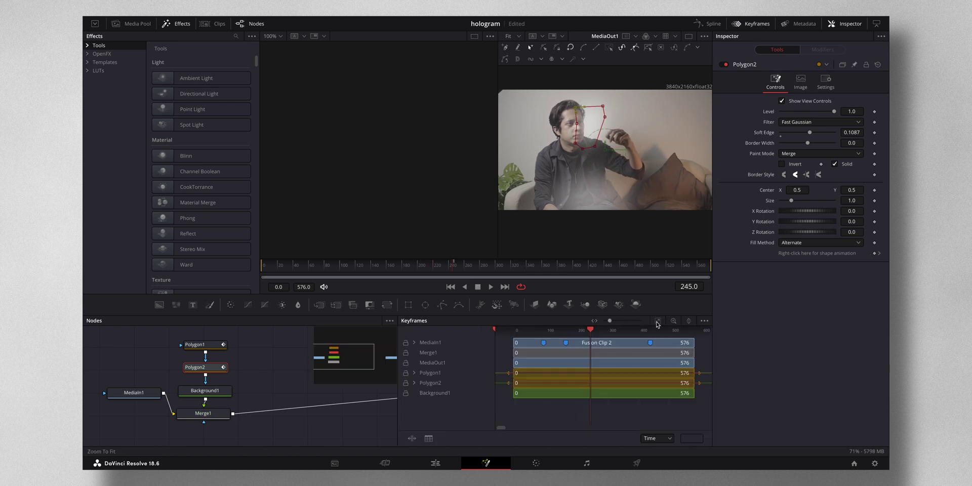
pyautogui.moveTo(590, 330); pyautogui.dragTo(566, 332)
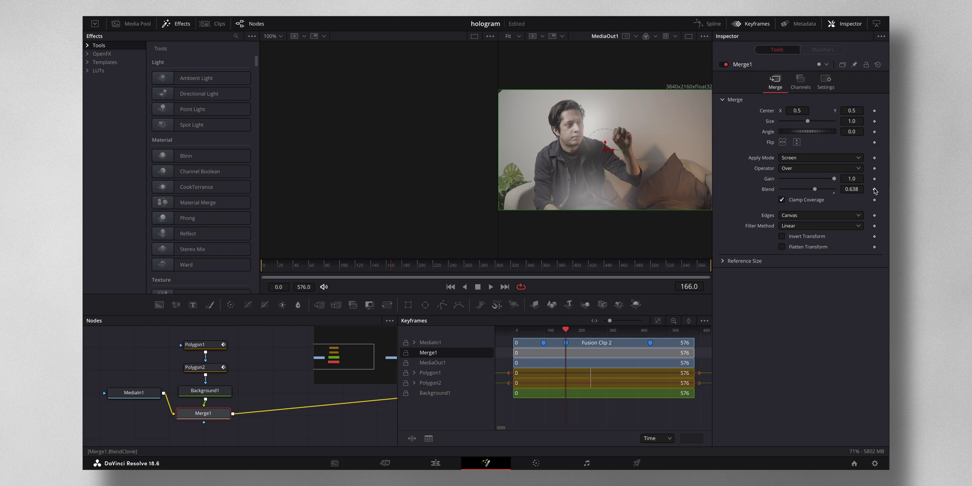
pyautogui.click(874, 190)
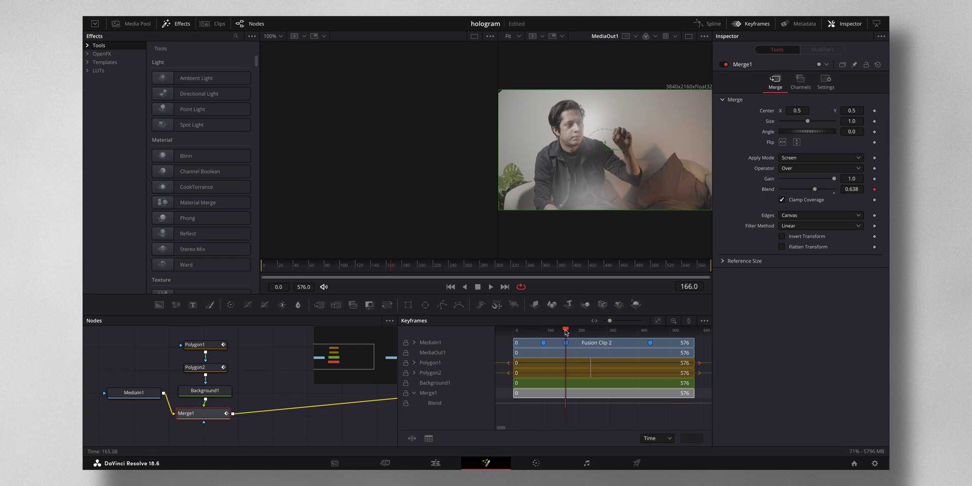
# Step: Lower the Blend at frame 96 and bring it to 0 at frame 92
pyautogui.moveTo(565, 332); pyautogui.dragTo(543, 336)
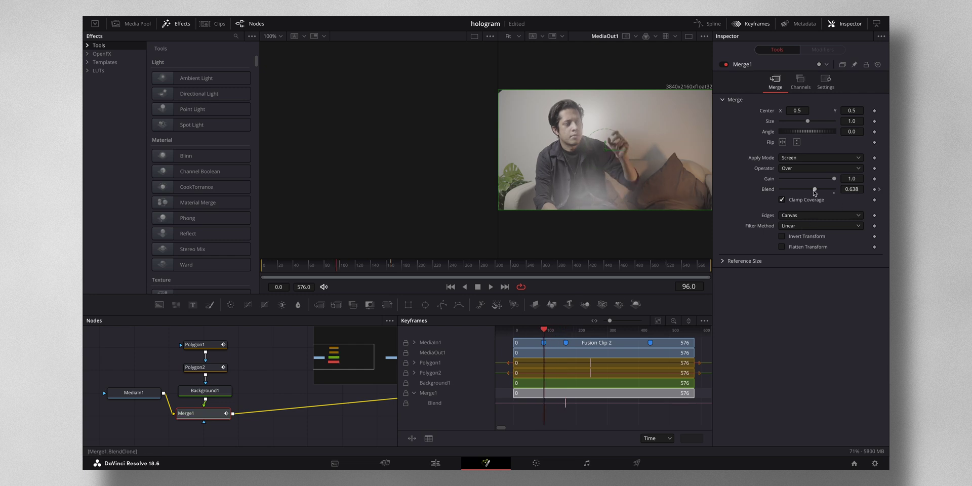
pyautogui.moveTo(815, 191); pyautogui.dragTo(798, 195)
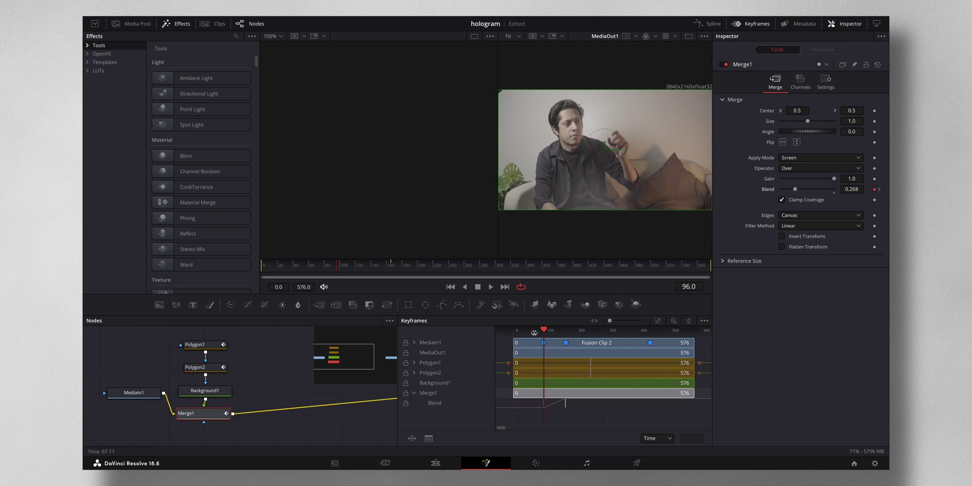
pyautogui.press('Left')
pyautogui.press('Left')
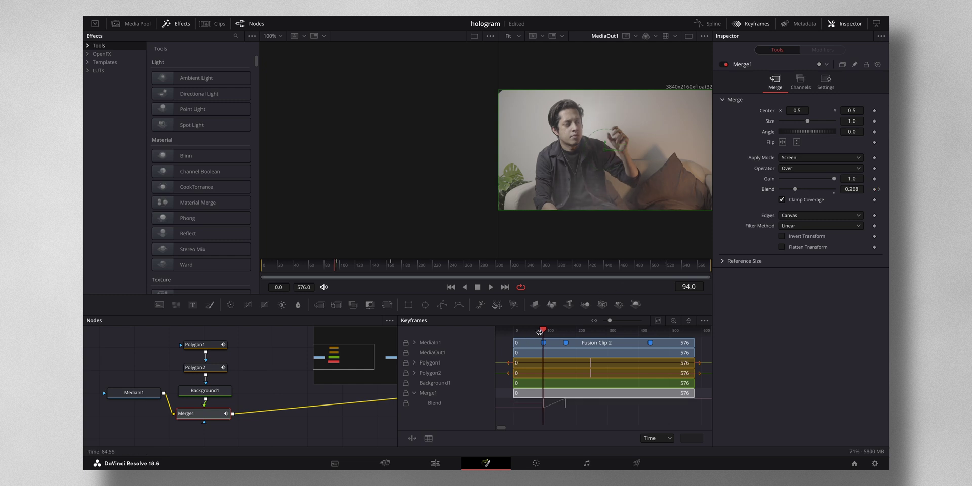
pyautogui.press('Left')
pyautogui.press('Left')
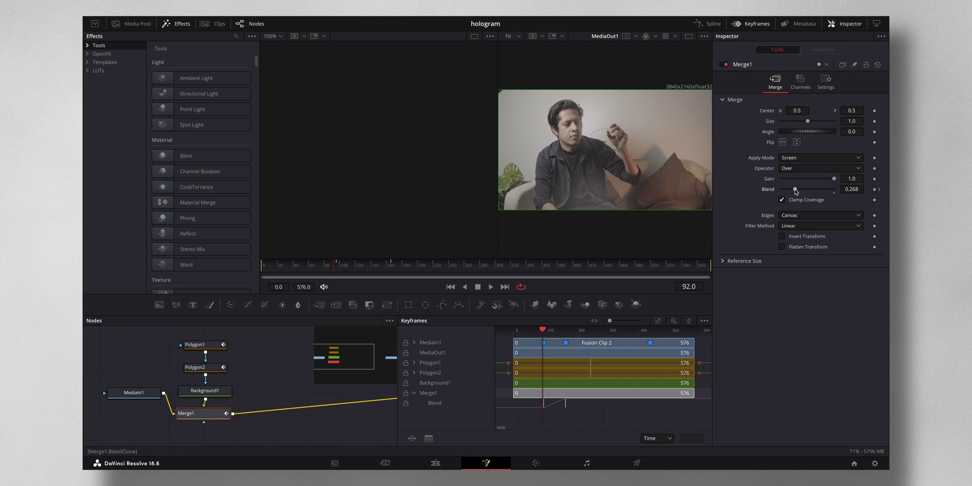
pyautogui.moveTo(796, 190); pyautogui.dragTo(772, 191)
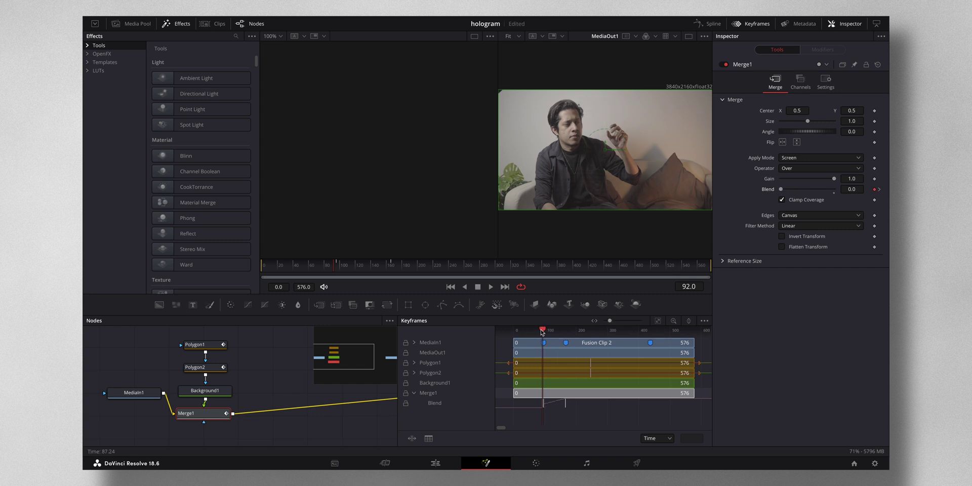
pyautogui.moveTo(548, 330); pyautogui.dragTo(646, 333)
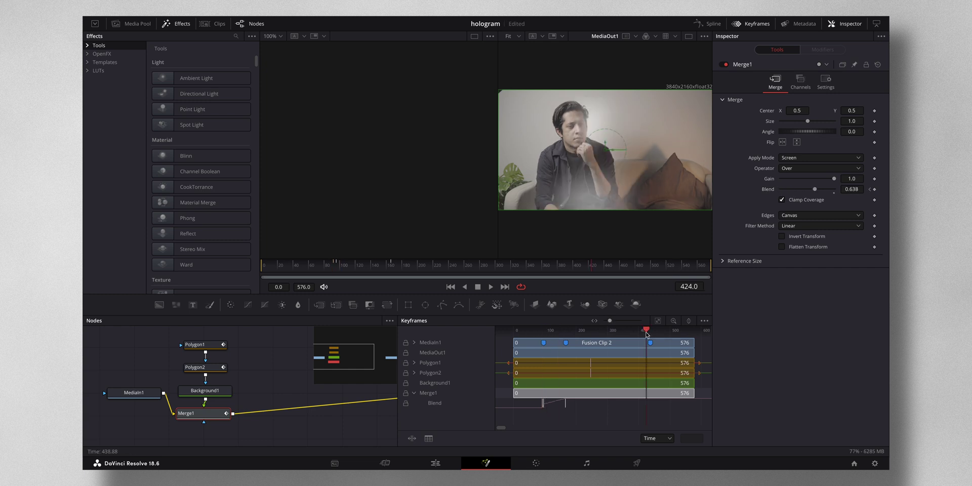
# Step: Keyframe Blend 0.638 at frame 424 and fade it down to 0 at frame 438
pyautogui.click(874, 189)
pyautogui.moveTo(649, 330); pyautogui.dragTo(651, 332)
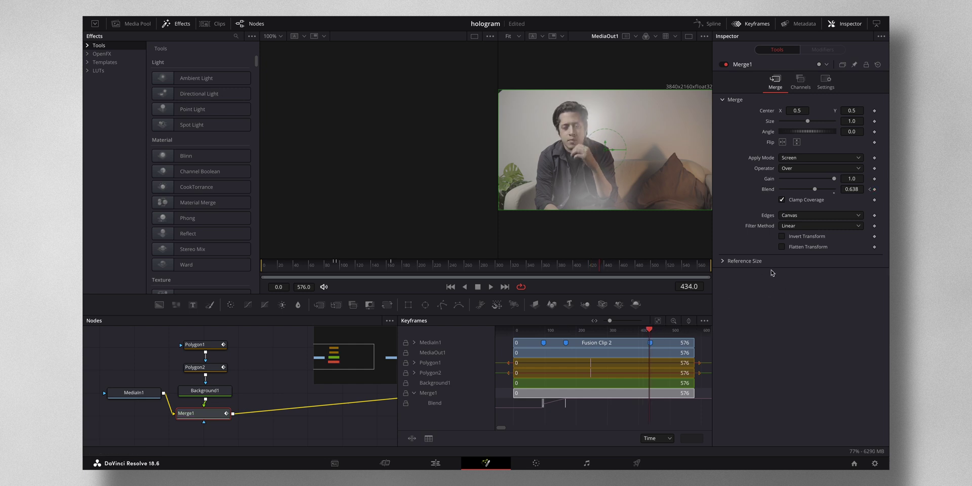
pyautogui.click(875, 190)
pyautogui.click(651, 331)
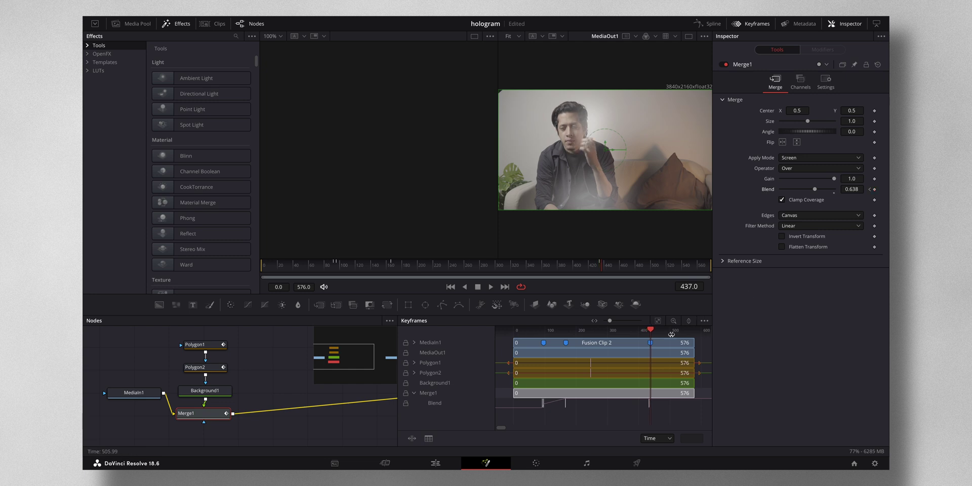
pyautogui.press('Right')
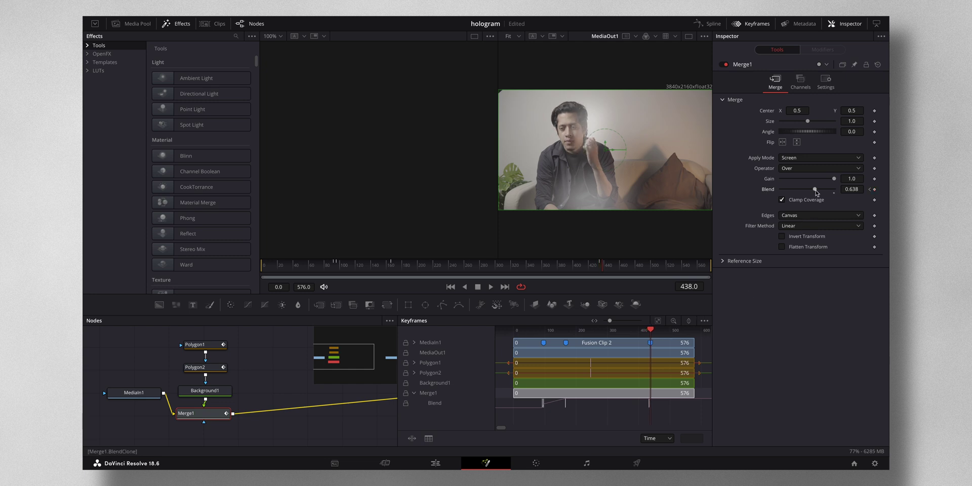
pyautogui.moveTo(815, 189); pyautogui.dragTo(780, 189)
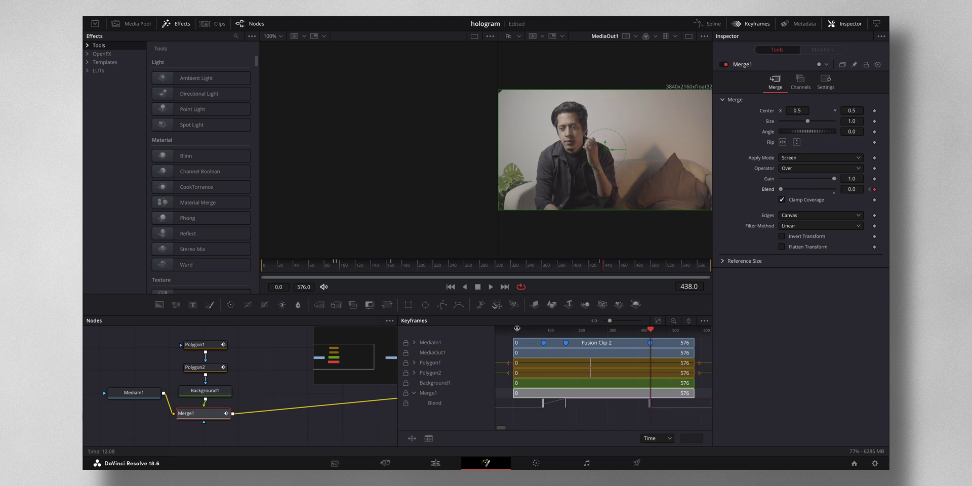